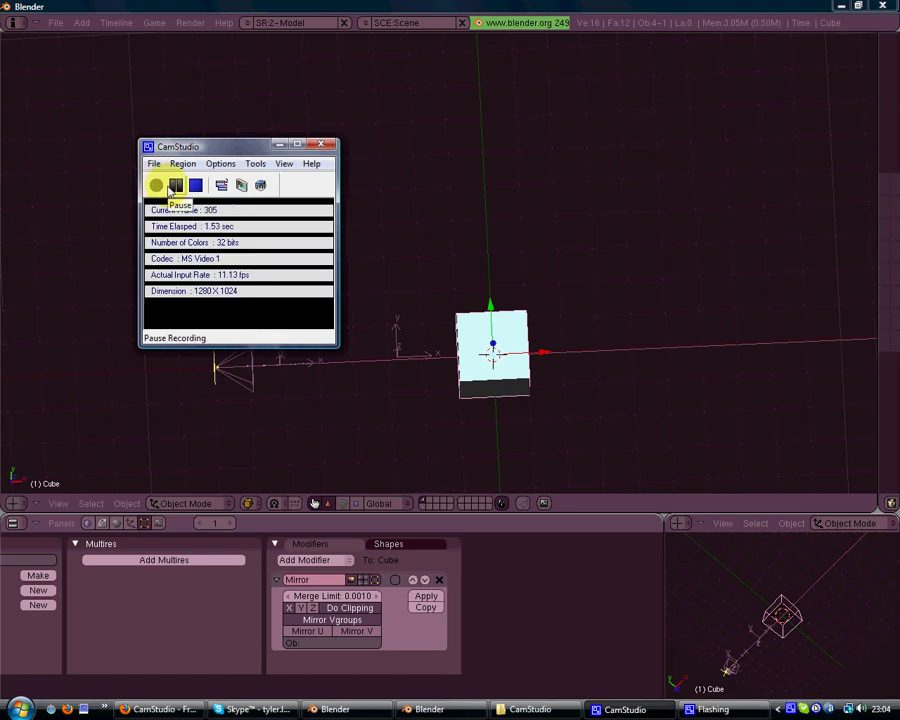
Orbit around the cube, opening the Add Modifier list and dismissing it without adding anything.
click(281, 145)
middle_drag(447, 380, 520, 398)
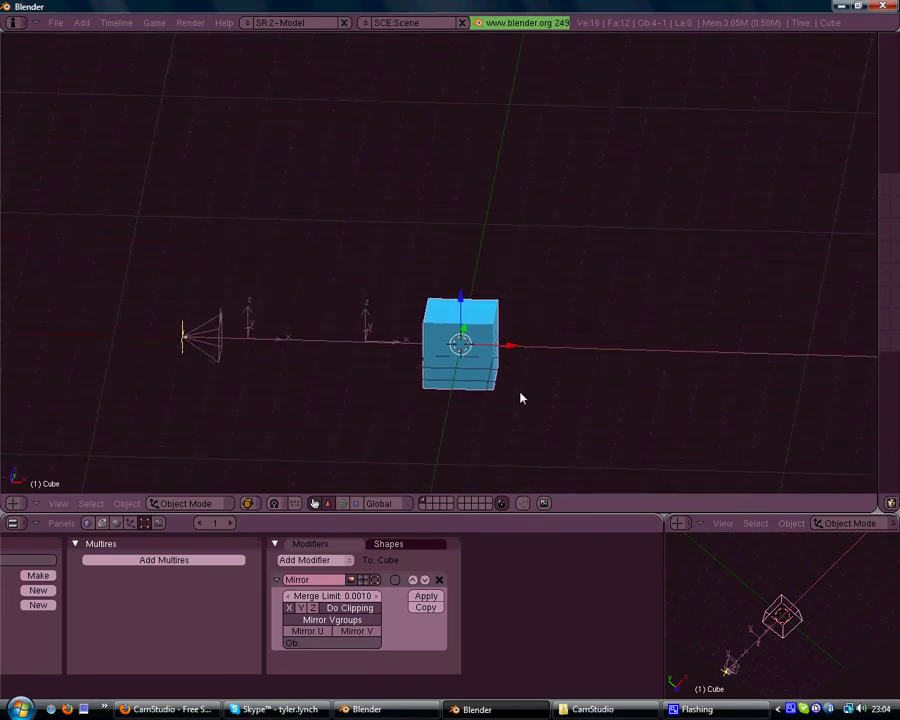
middle_drag(520, 396, 456, 484)
click(343, 562)
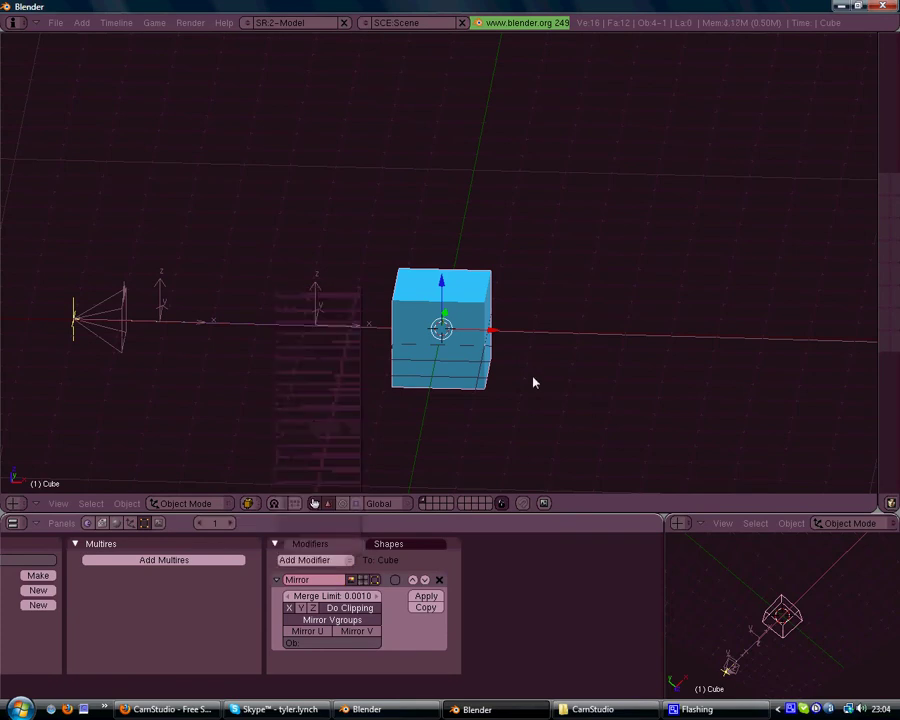
right_click(480, 362)
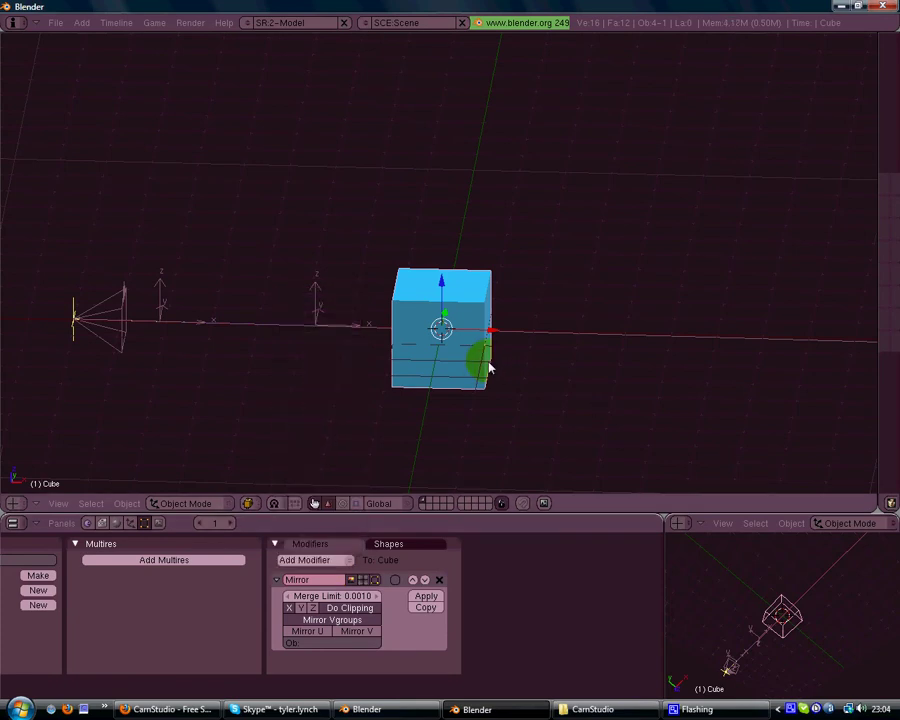
Switch the cube into Edit Mode and zoom in until it fills the view.
key(Tab)
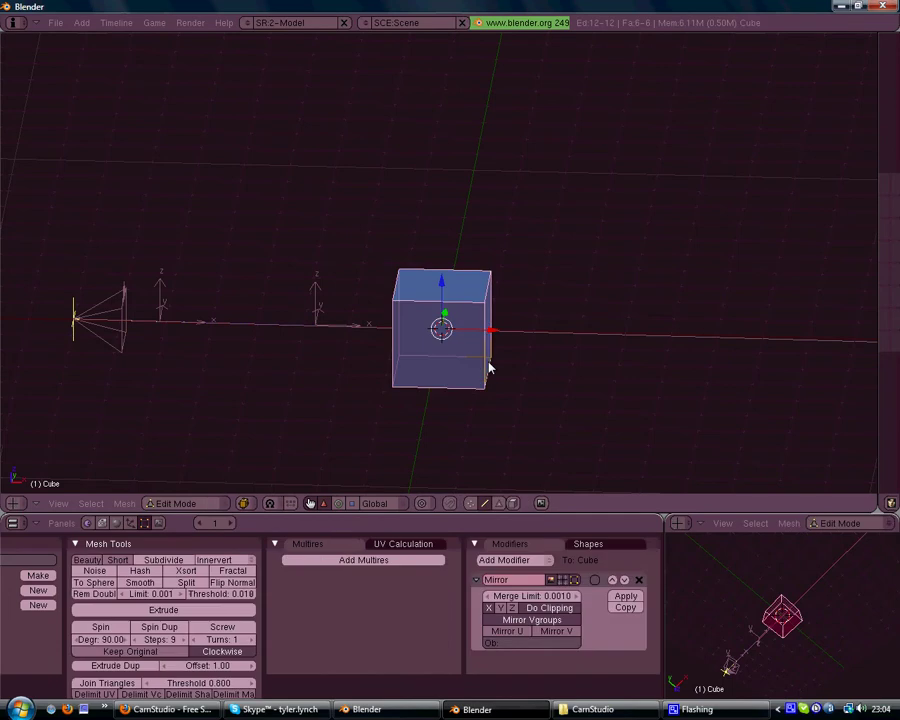
scroll(488, 366, up, 3)
mouse_move(457, 354)
middle_down()
mouse_move(478, 364)
mouse_move(502, 346)
mouse_move(436, 330)
mouse_move(442, 368)
mouse_move(466, 367)
middle_up()
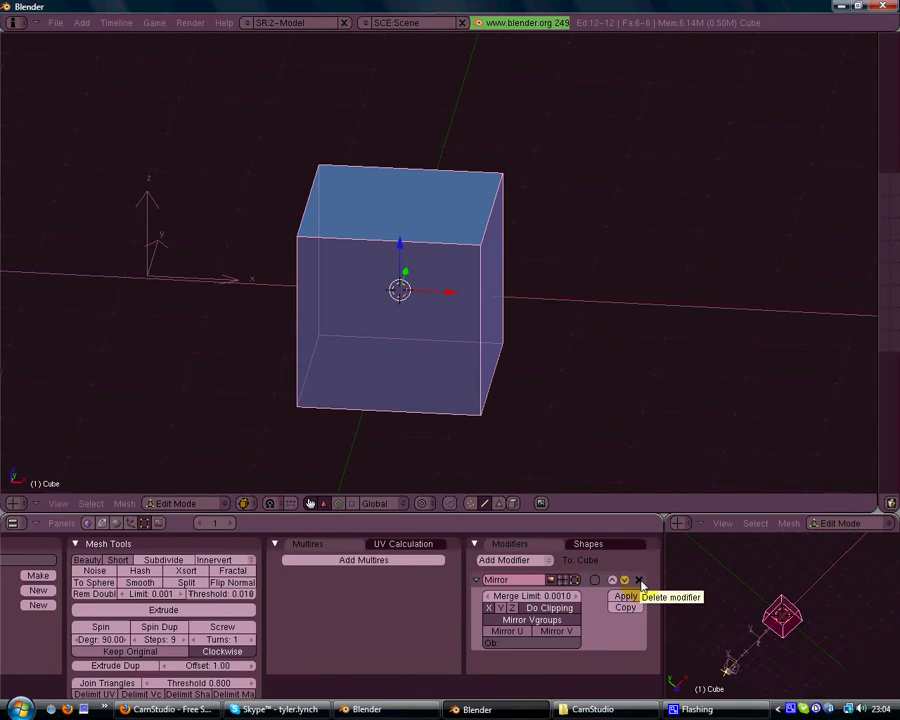
Delete the cube's Mirror modifier.
click(640, 580)
mouse_move(394, 306)
middle_down()
mouse_move(496, 253)
mouse_move(404, 327)
mouse_move(422, 323)
mouse_move(400, 326)
middle_up()
scroll(480, 331, down, 2)
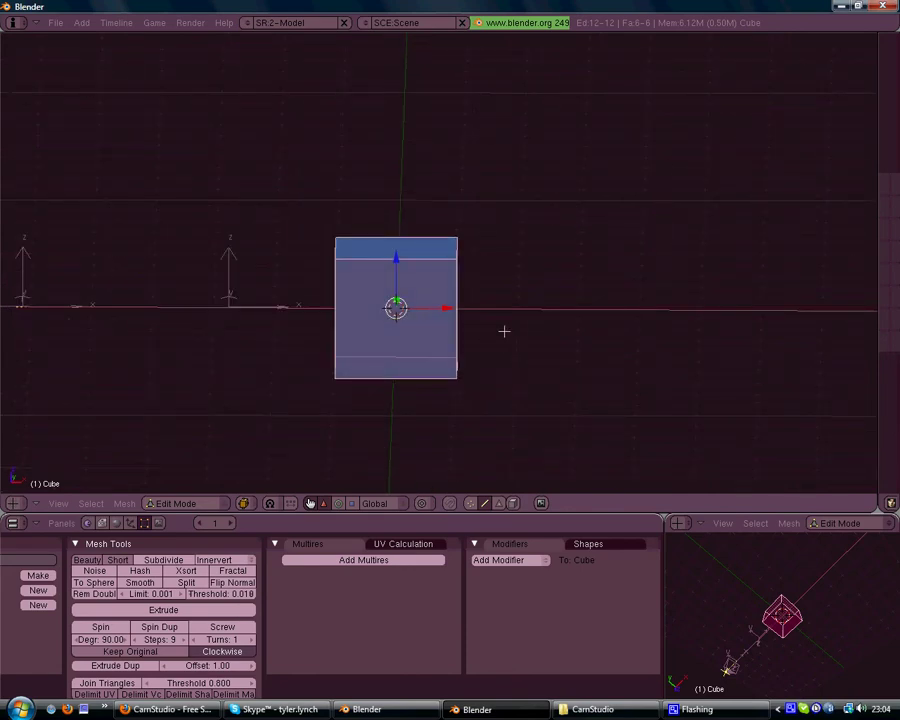
Stretch the cube's mesh along Z into a tall box with its base at the origin.
key(s)
key(z)
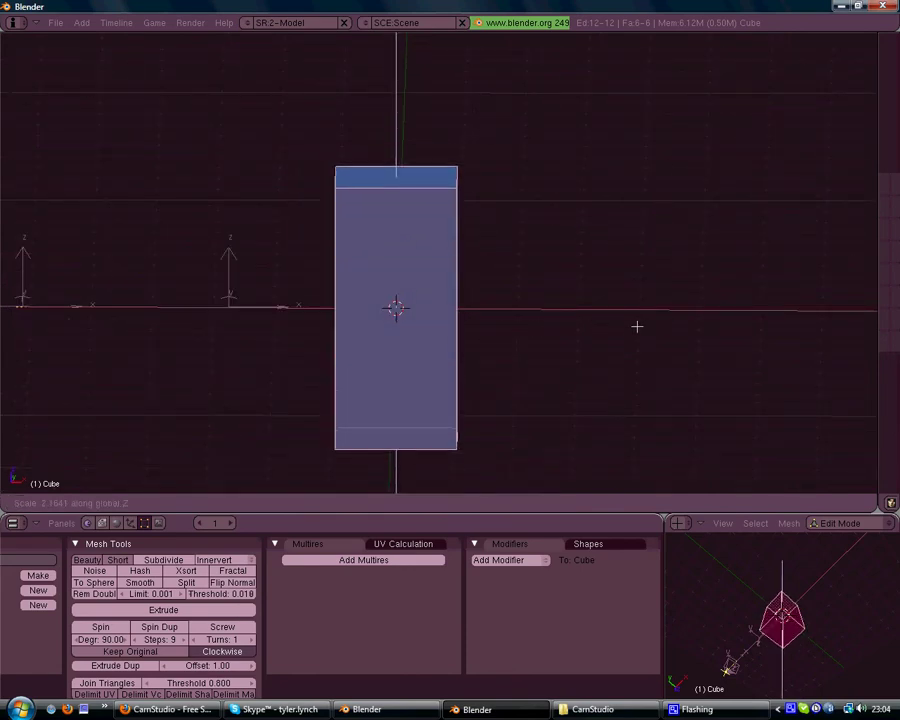
click(637, 326)
drag(396, 257, 396, 119)
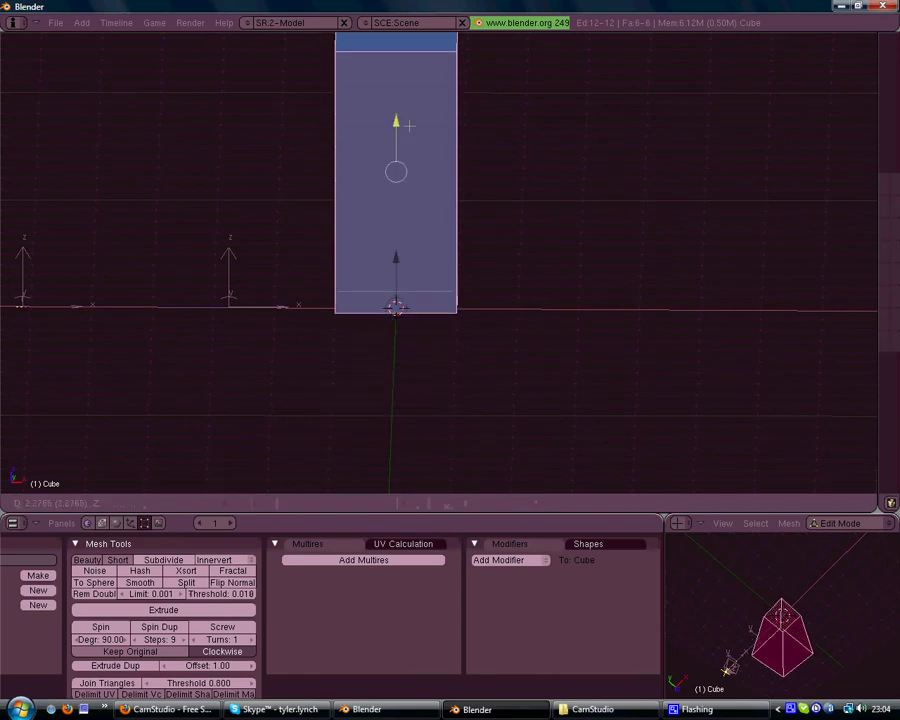
key(Tab)
middle_drag(436, 212, 462, 362)
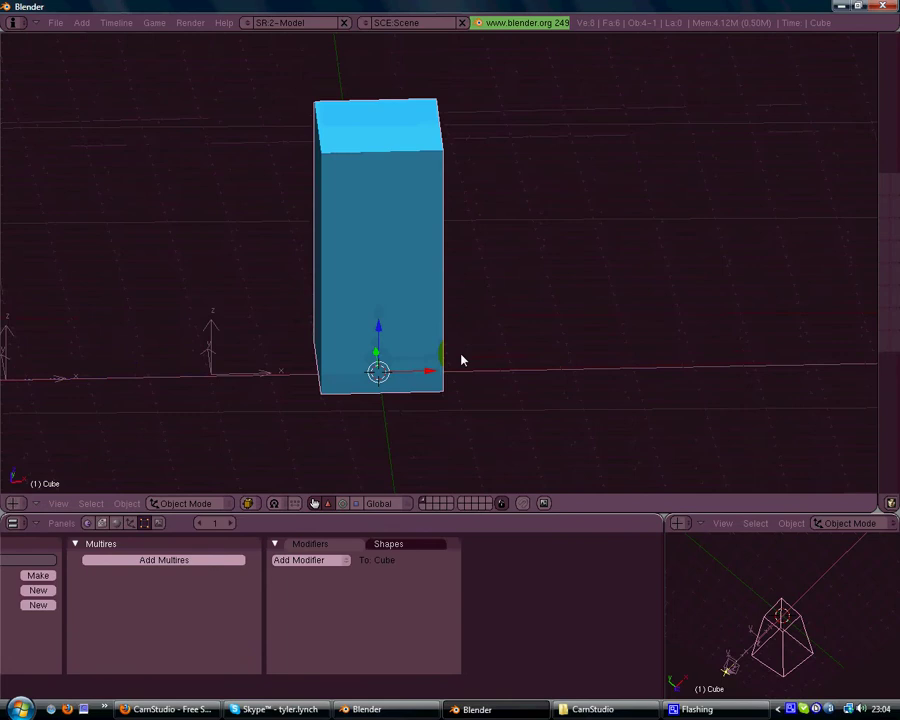
Switch to top view and add a plane mesh to the scene.
key(space)
key(KP_7)
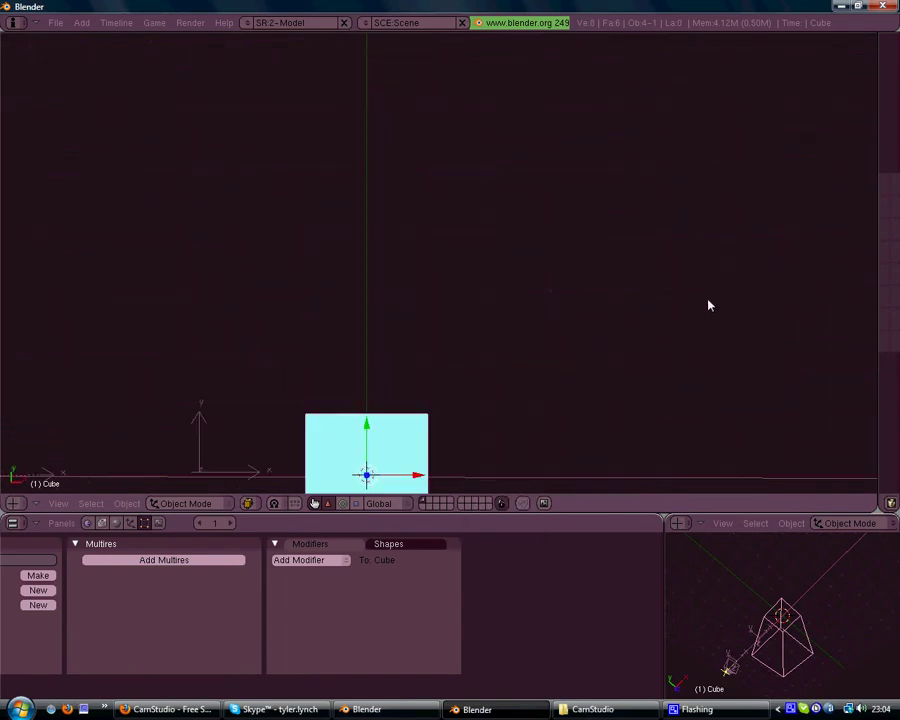
key(space)
click(736, 300)
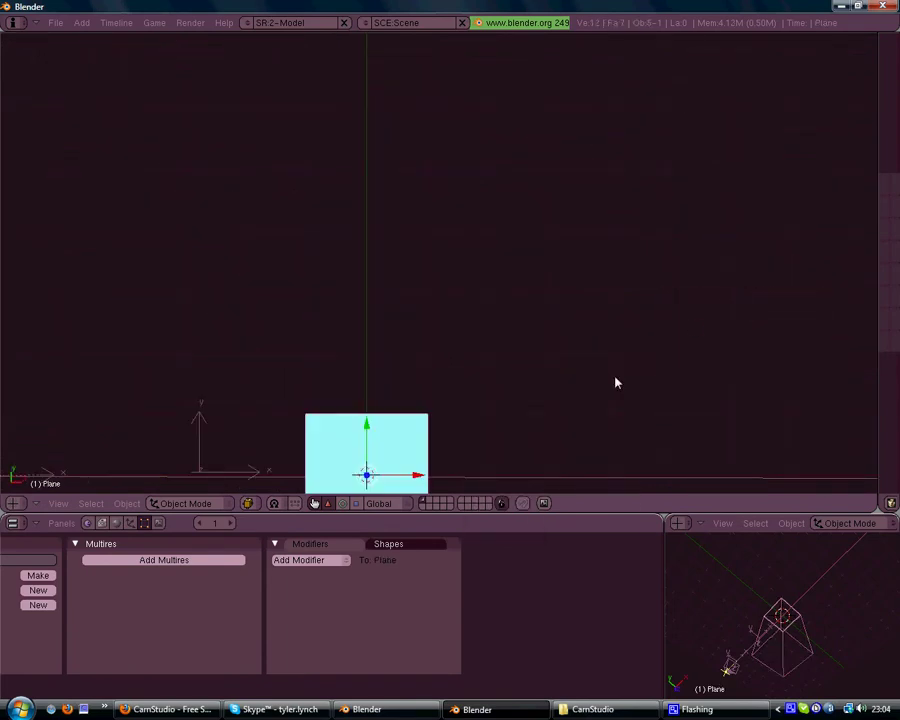
key(c)
Scale the plane up about 1.42 and raise it to cut partway up the box.
key(s)
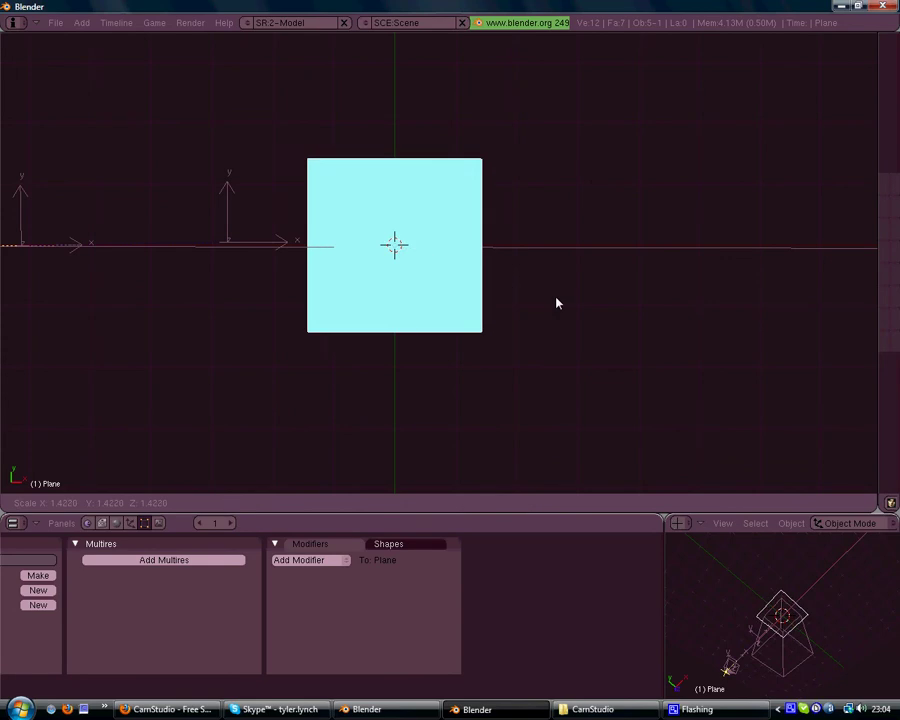
click(617, 315)
middle_drag(617, 315, 466, 280)
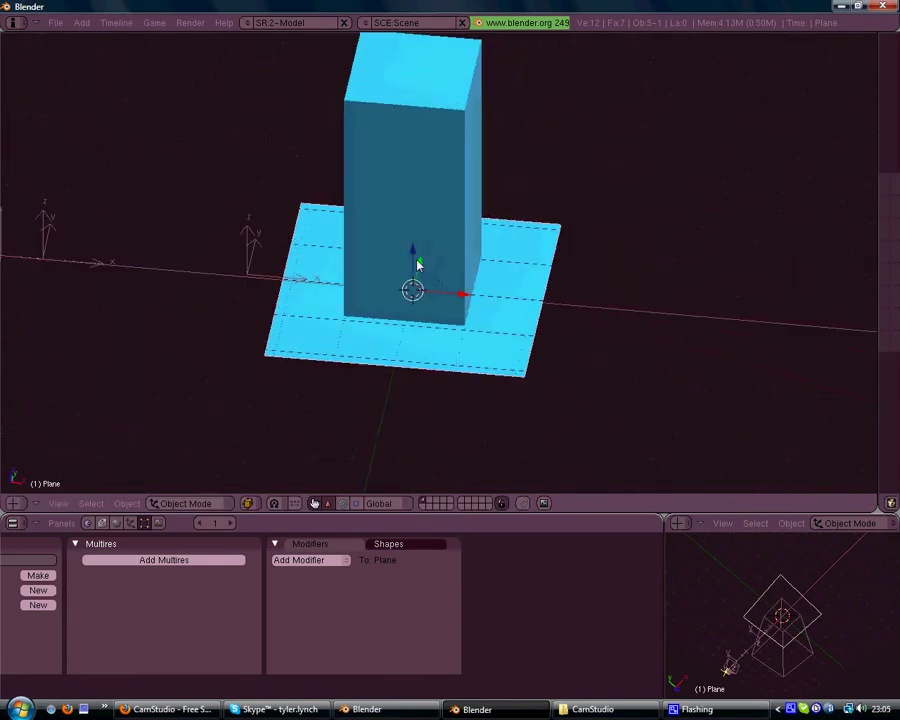
drag(412, 245, 434, 145)
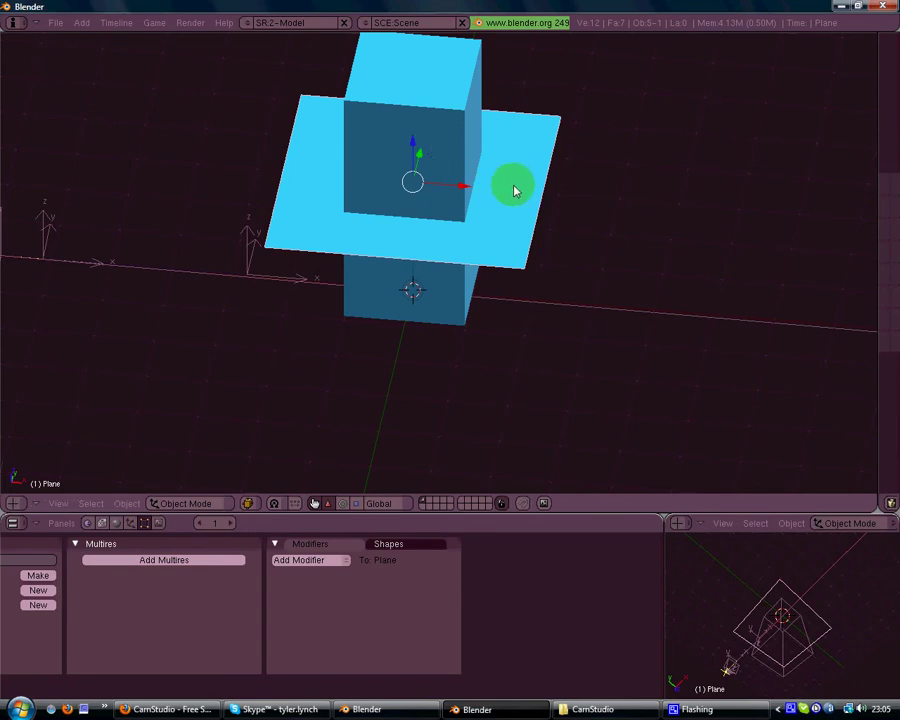
drag(515, 190, 526, 189)
Give the plane a new material with a new Clouds texture, Tex.001.
click(115, 523)
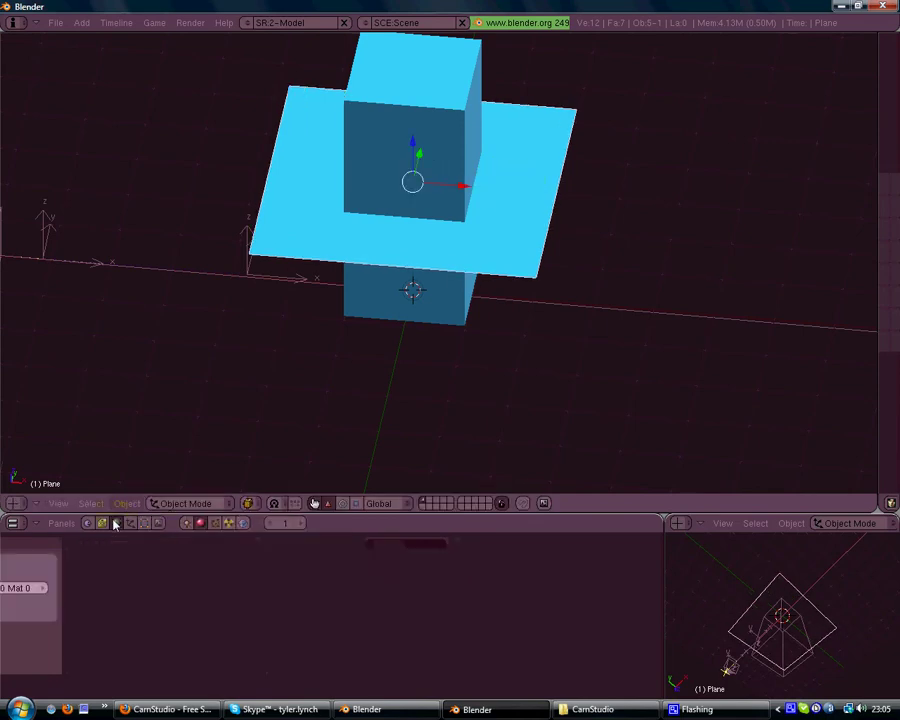
click(76, 571)
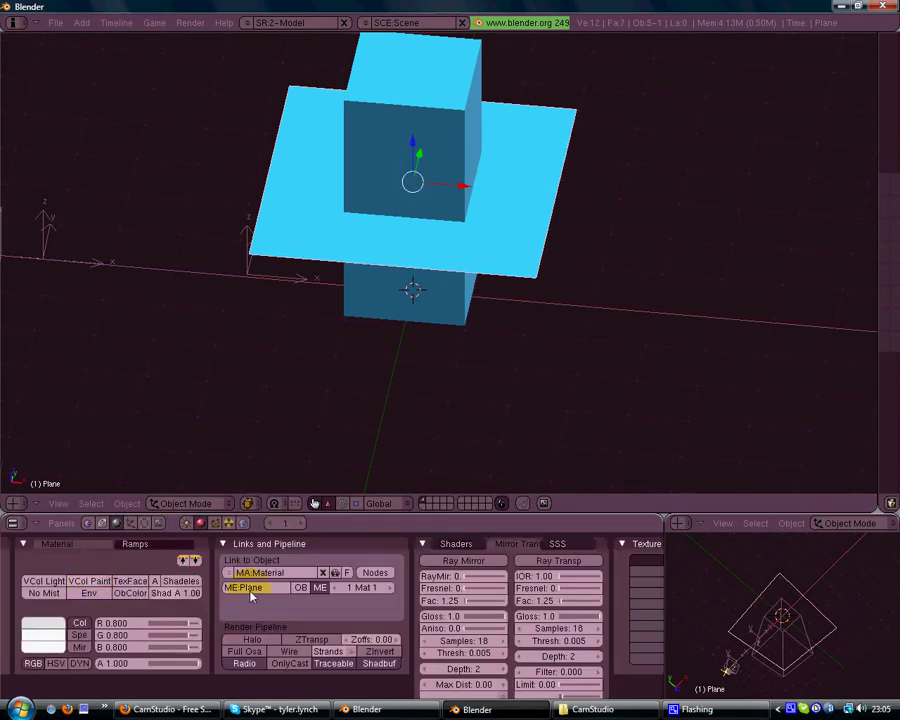
click(216, 526)
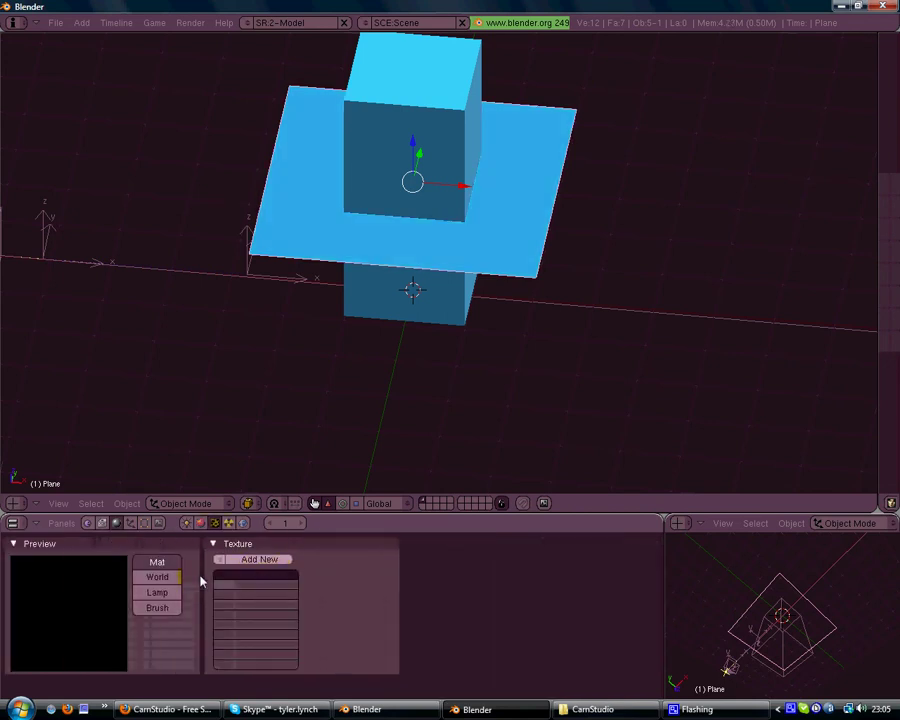
click(264, 562)
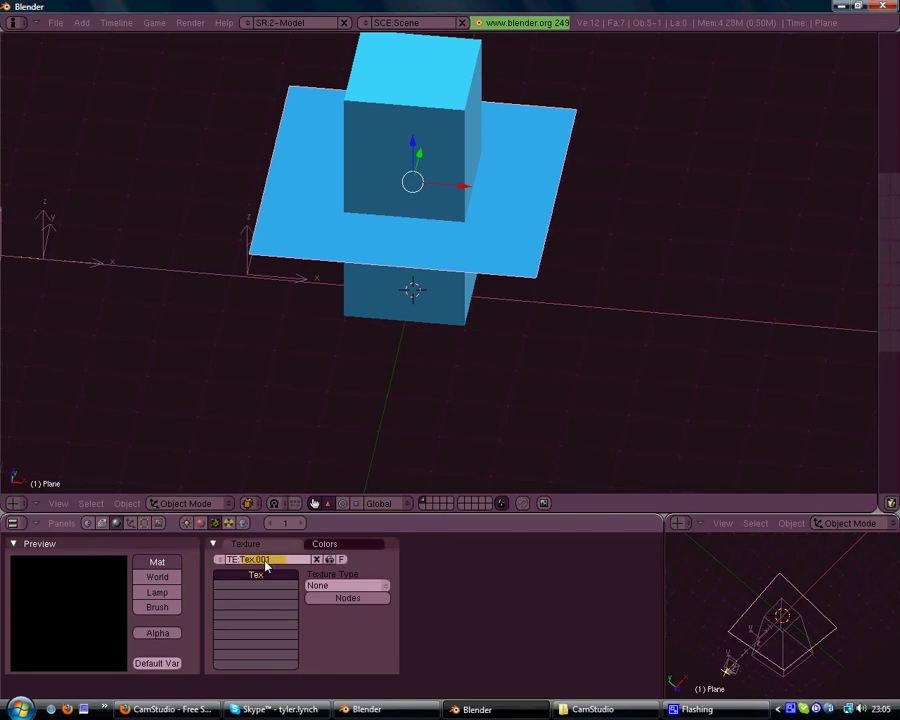
click(329, 587)
click(341, 541)
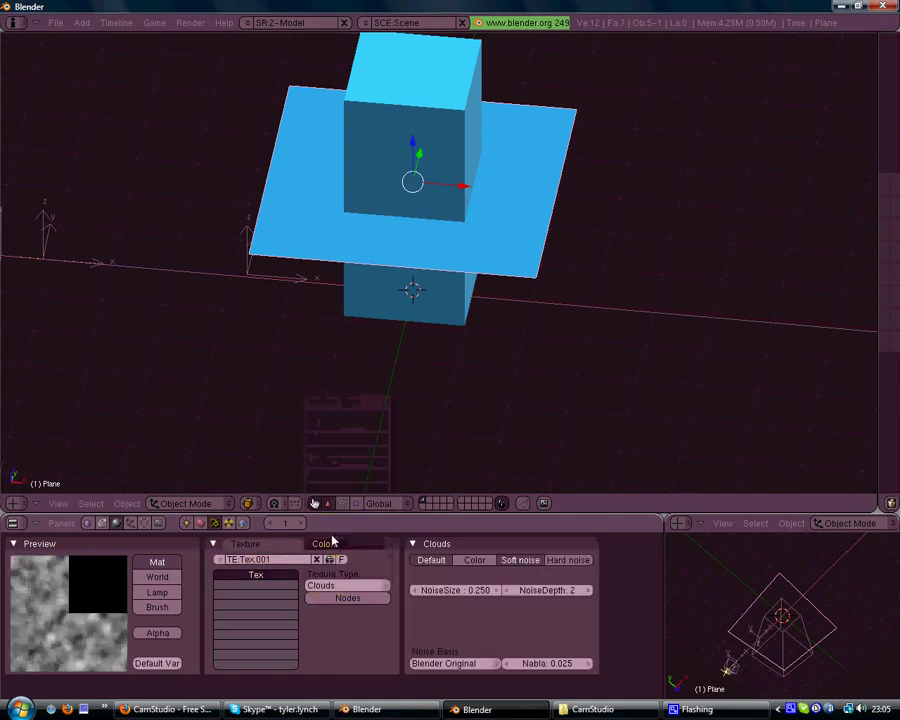
click(146, 523)
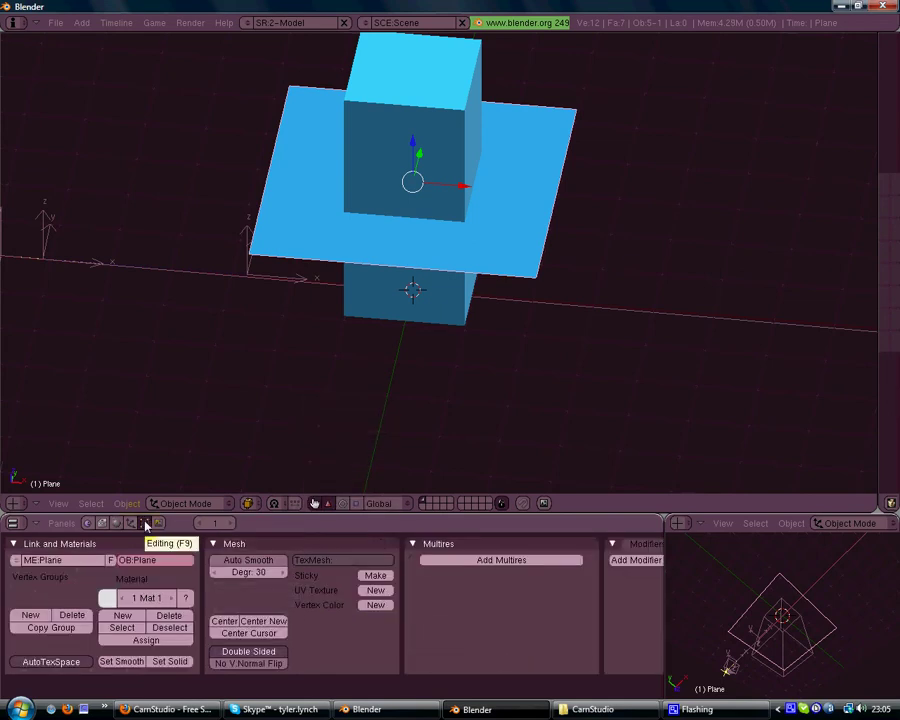
Enter Edit Mode and subdivide the plane three times into a finer grid.
key(Tab)
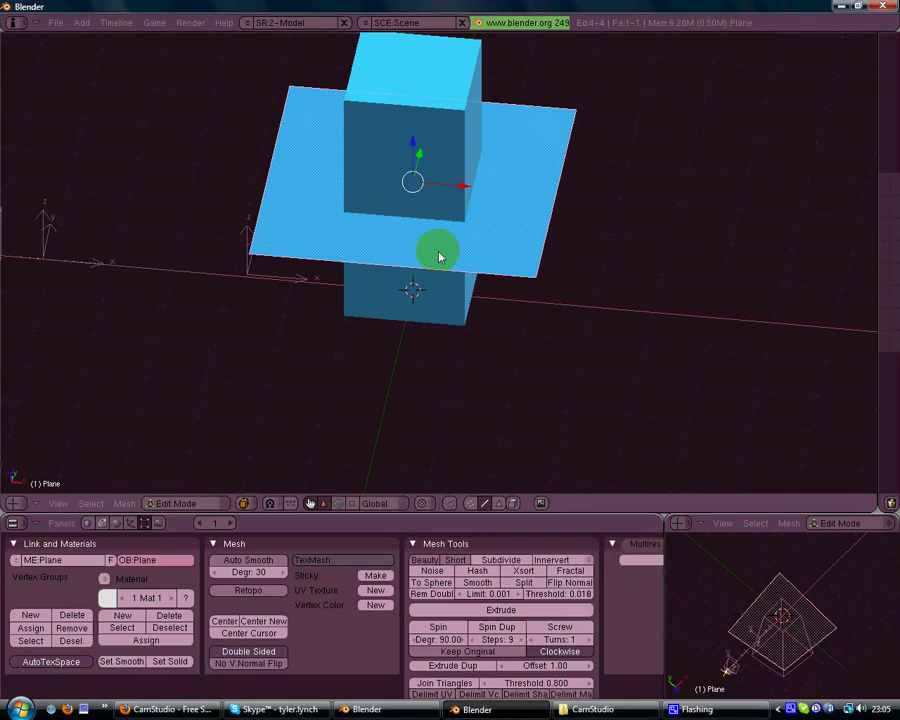
click(519, 561)
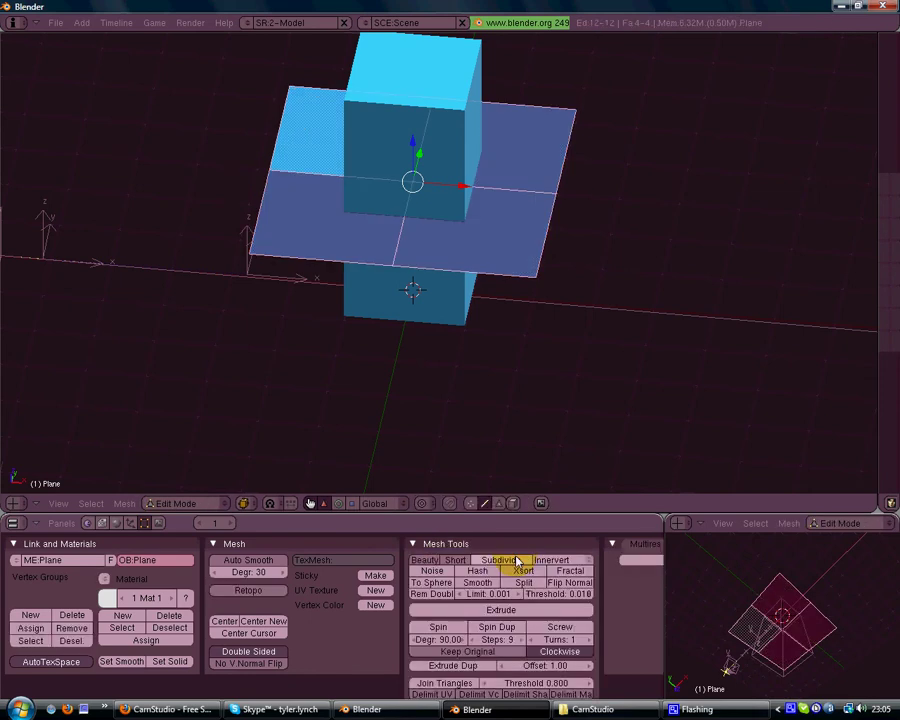
click(519, 561)
click(519, 561)
click(519, 561)
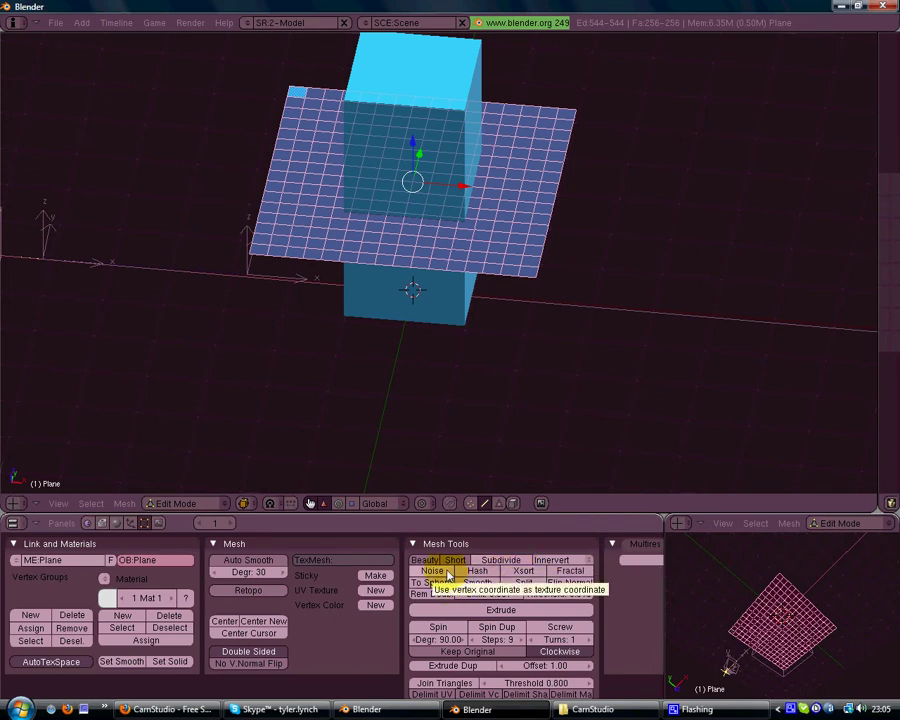
Apply Noise six times to displace the grid into a rough, jagged surface.
click(447, 572)
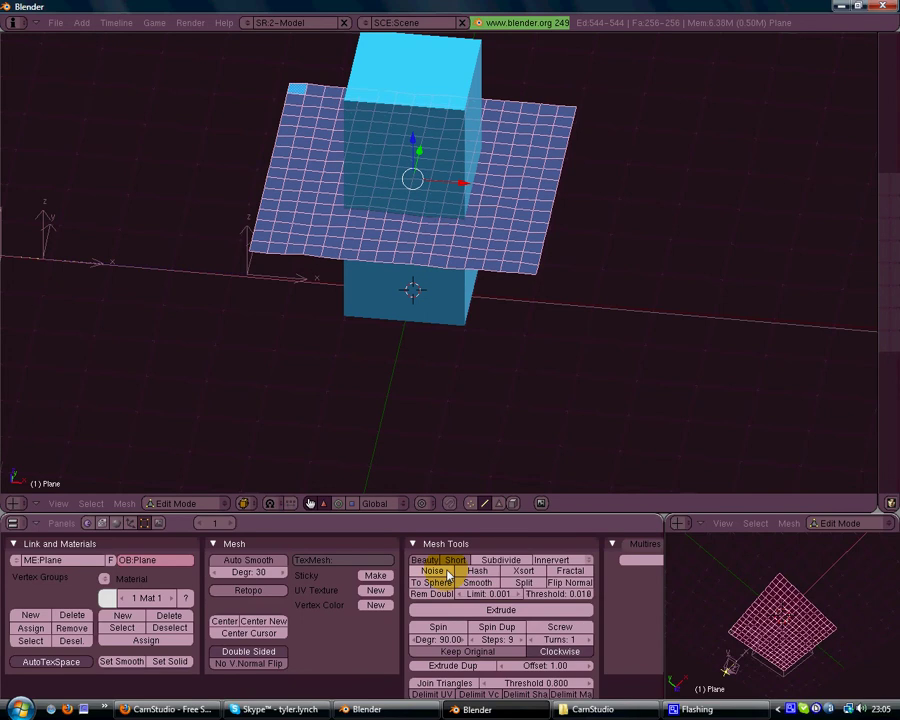
click(447, 572)
click(447, 572)
click(447, 572)
click(447, 572)
click(447, 572)
click(447, 572)
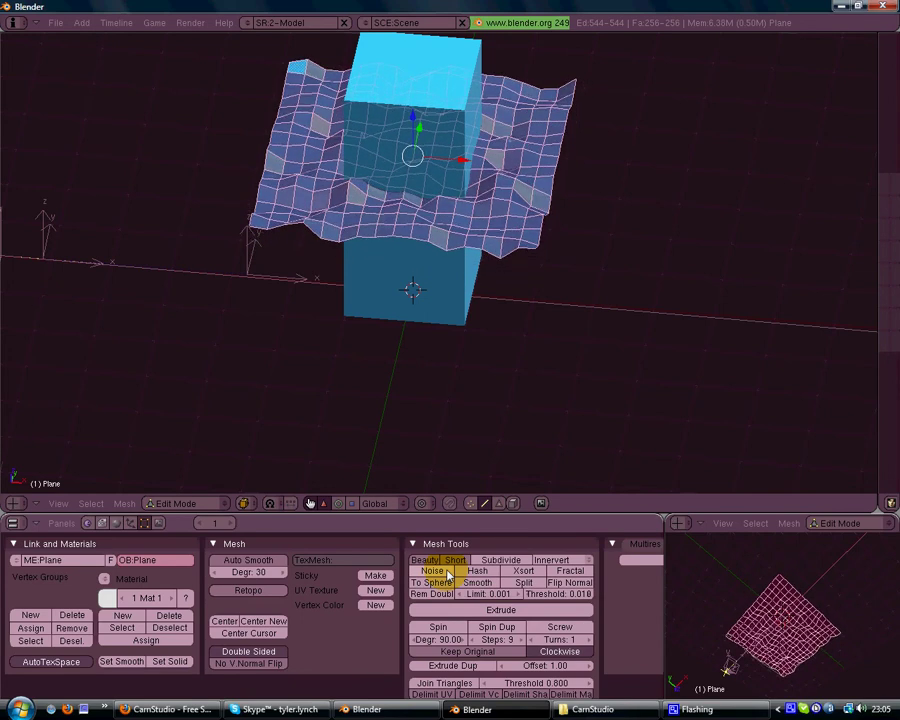
click(447, 572)
middle_drag(451, 431, 542, 346)
Return to Object Mode and trackball-rotate the plane so it slants diagonally through the block.
key(Tab)
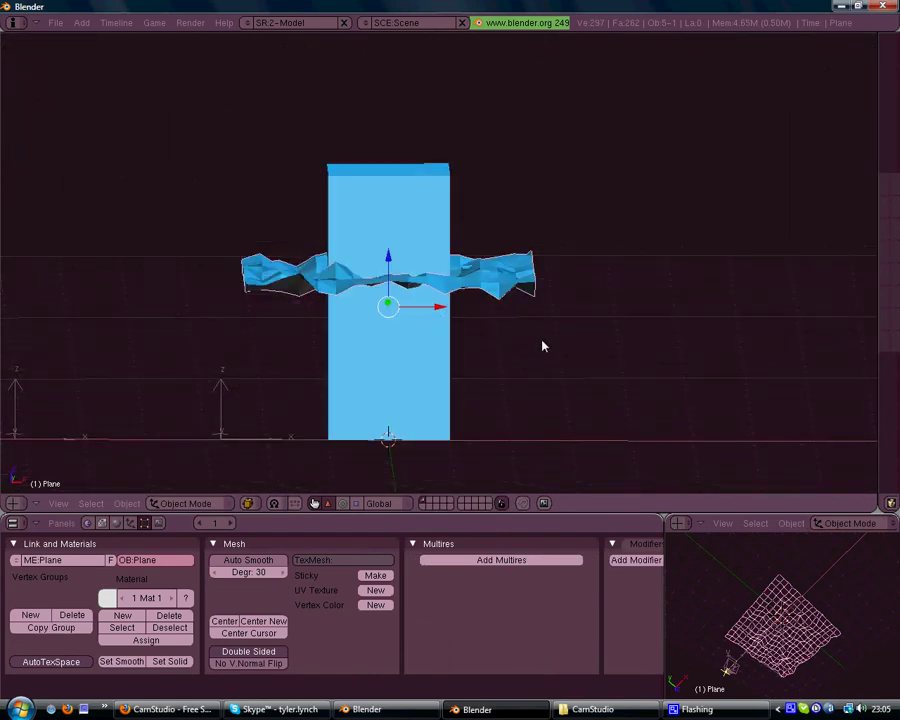
key(r)
key(r)
drag(524, 360, 350, 398)
middle_drag(460, 380, 612, 293)
Select the tall box and the jagged plane and apply a Boolean Difference.
right_click(548, 180)
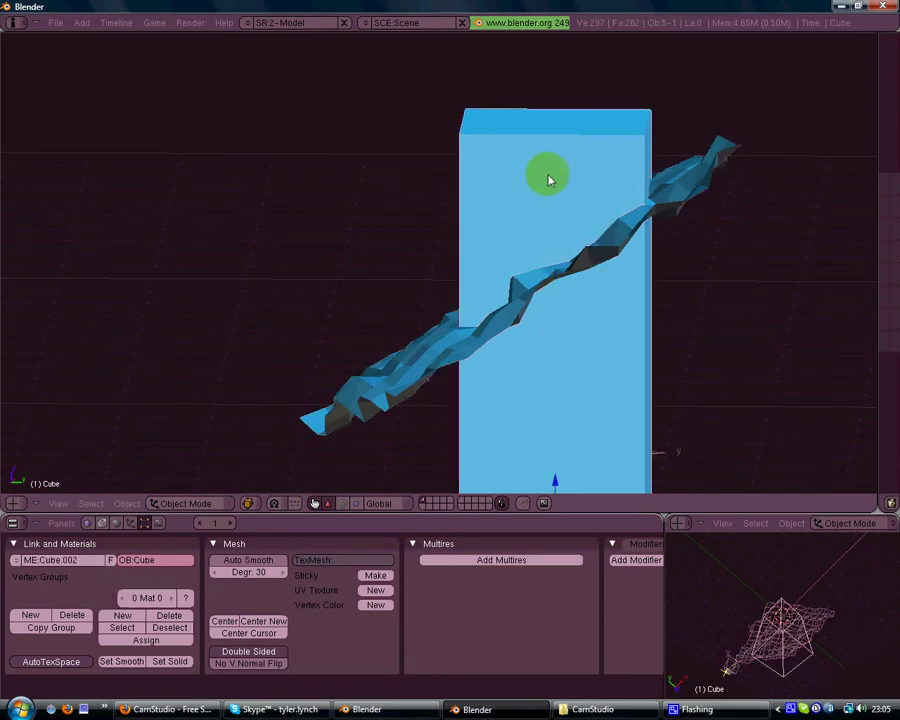
right_click(690, 163)
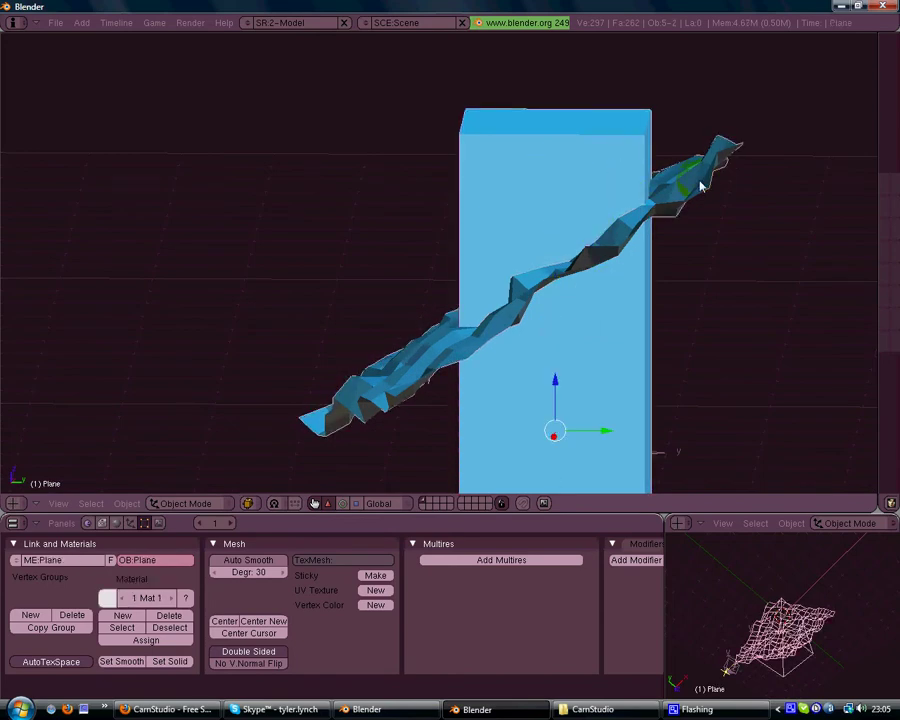
key(w)
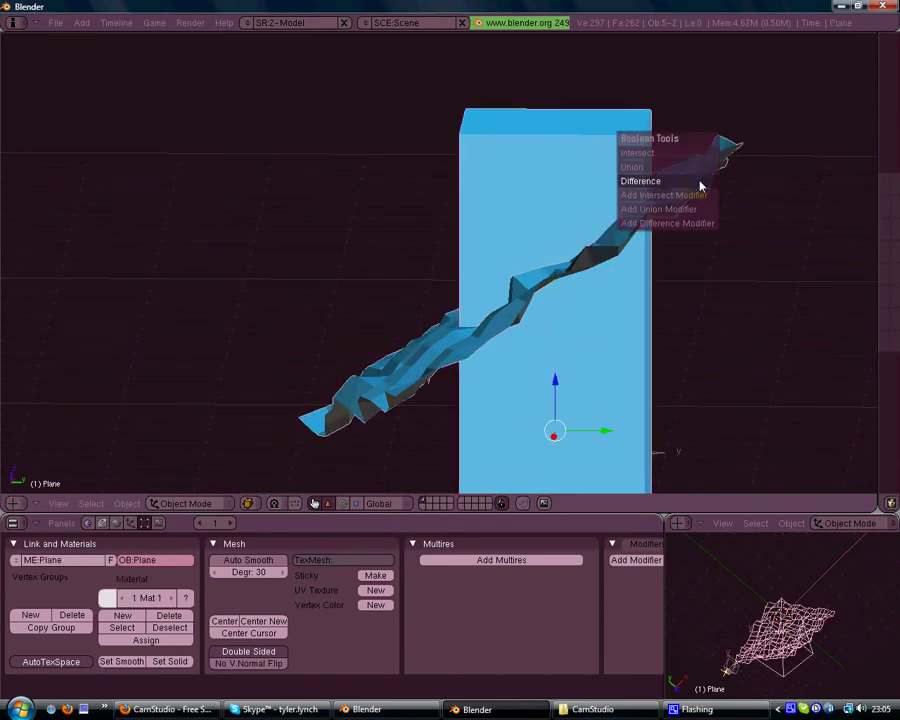
click(700, 183)
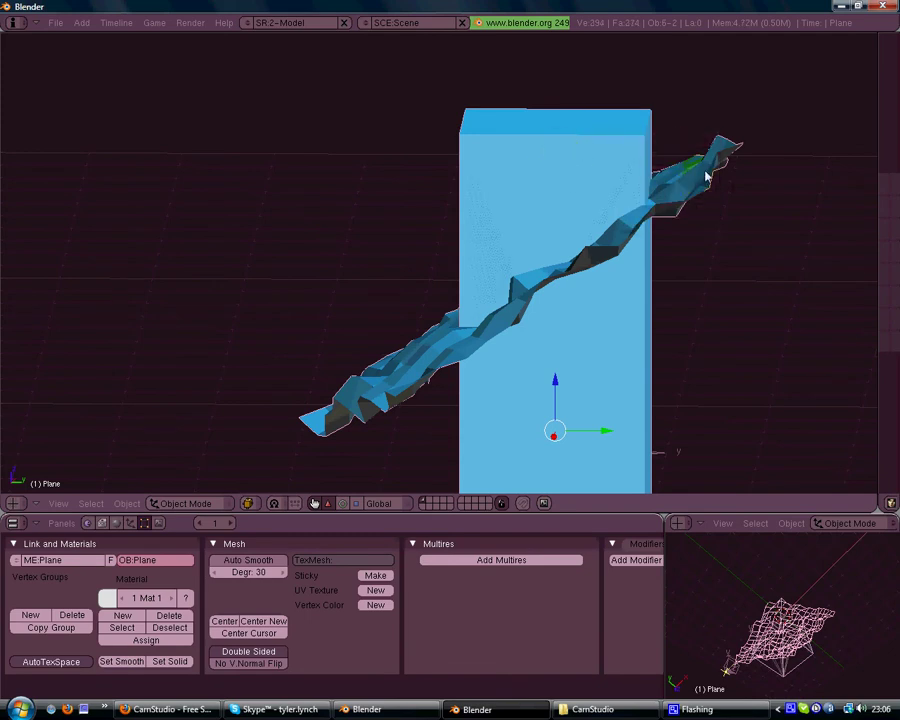
Inspect the boolean result piece with a cancelled move and orbit around the cut pieces.
right_click(647, 173)
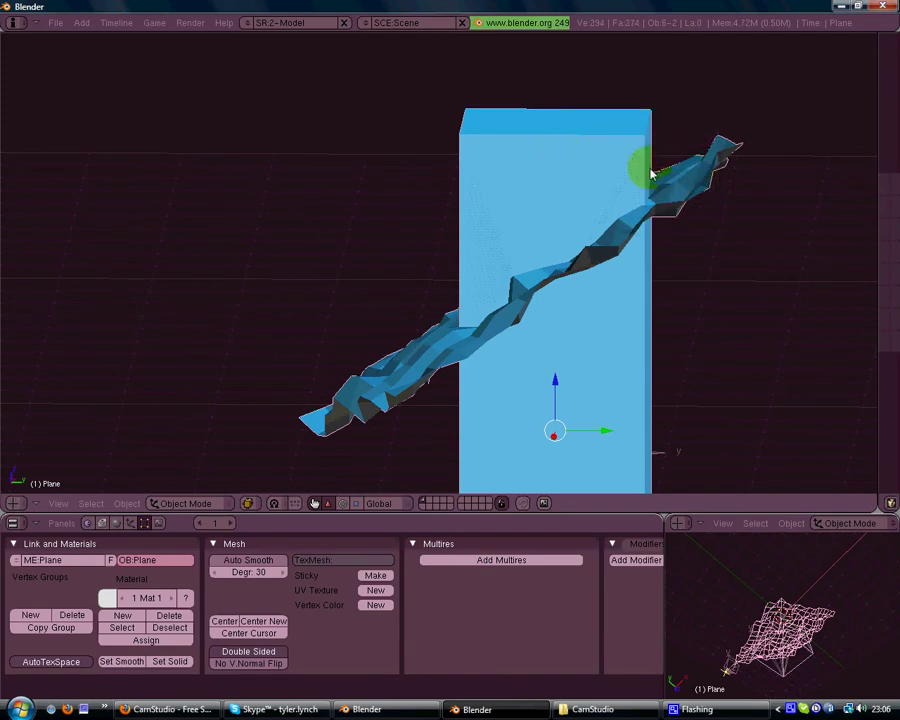
right_click(588, 170)
key(g)
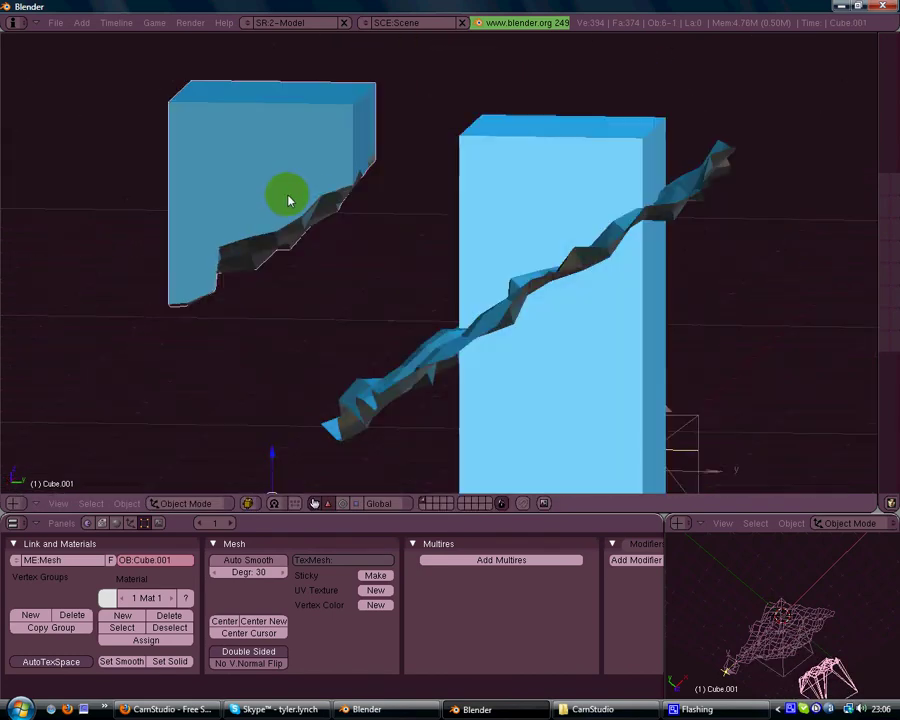
key(Escape)
middle_drag(469, 234, 660, 210)
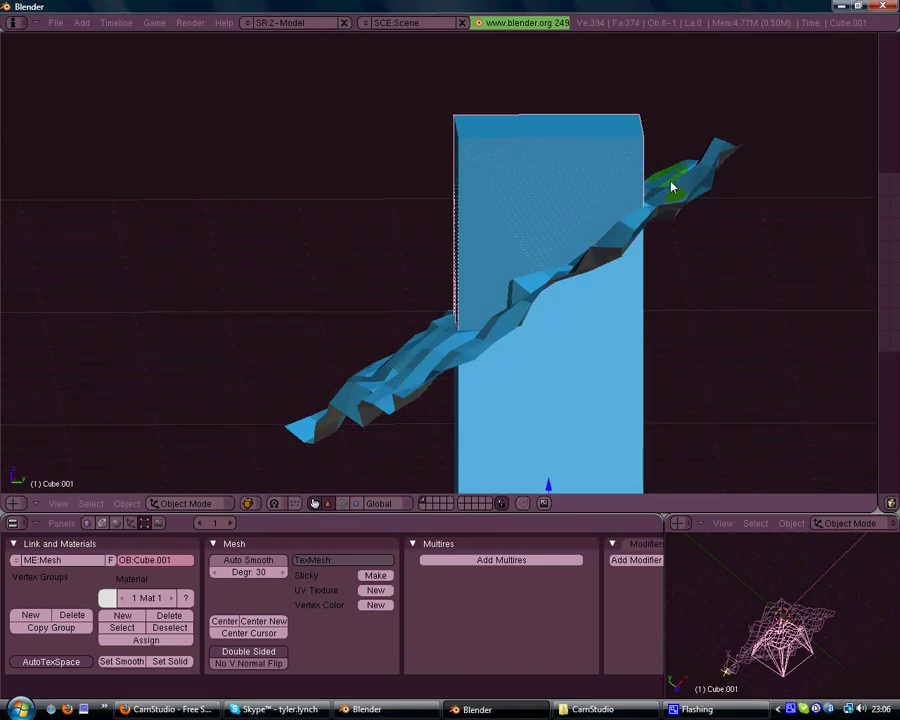
Test-move the original block and cancel, then open the jagged plane in Edit Mode.
right_click(582, 187)
right_click(629, 289)
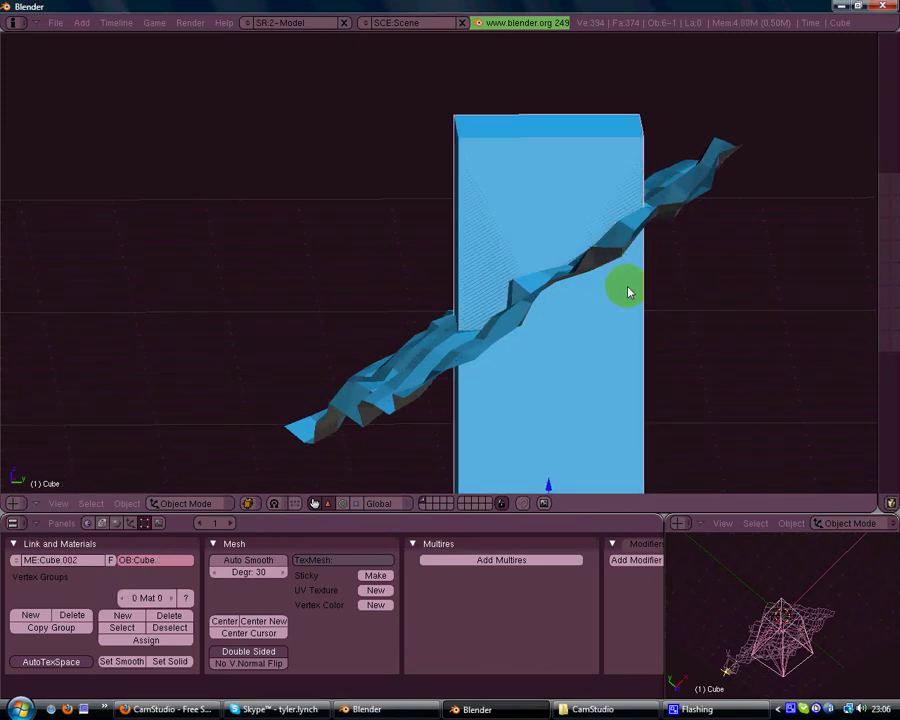
key(g)
right_click(836, 291)
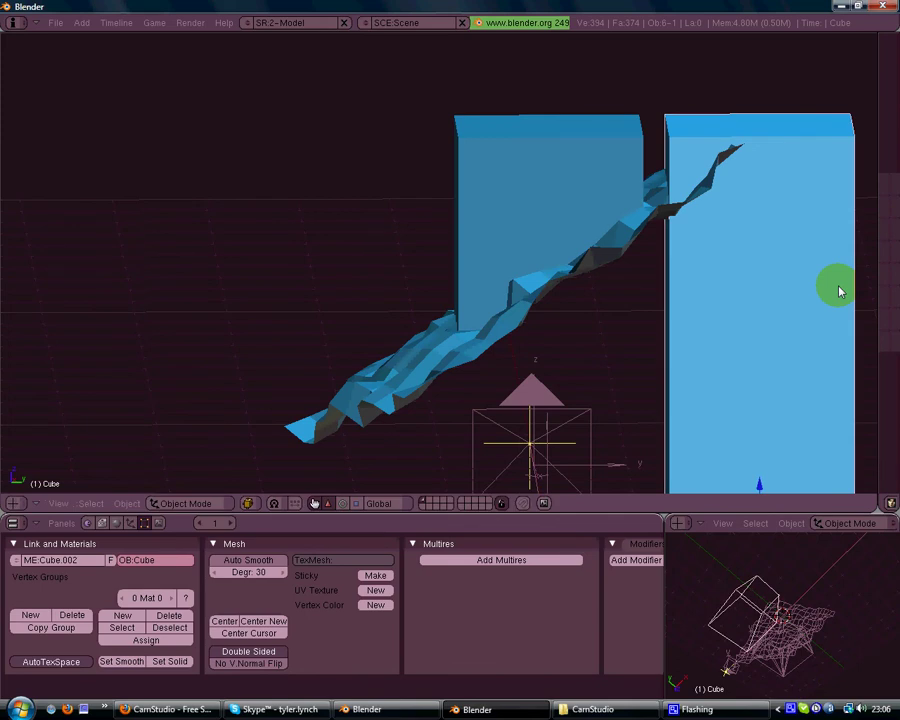
right_click(674, 200)
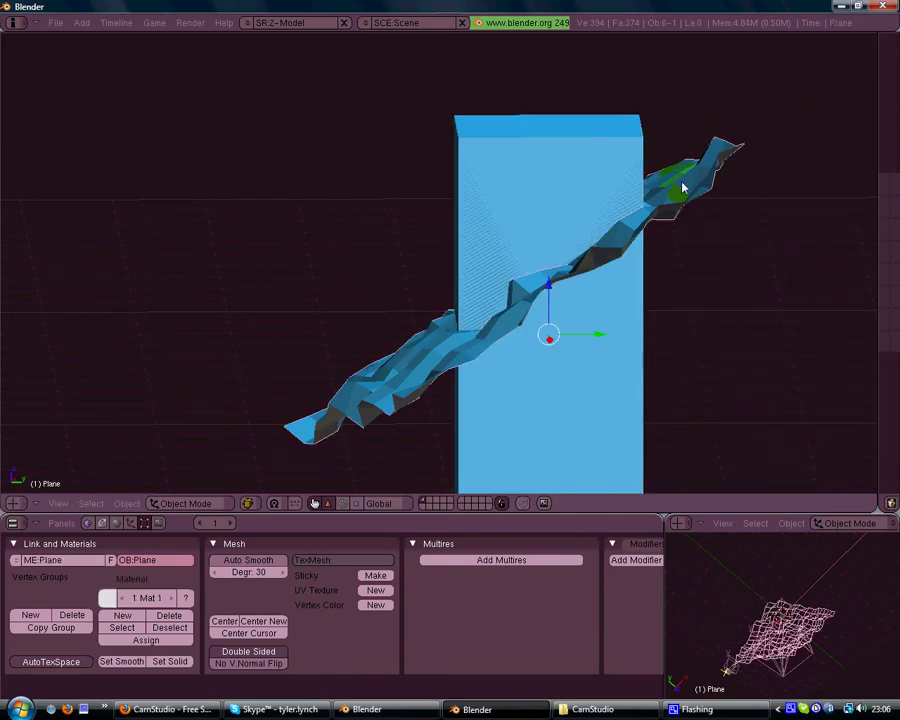
key(Tab)
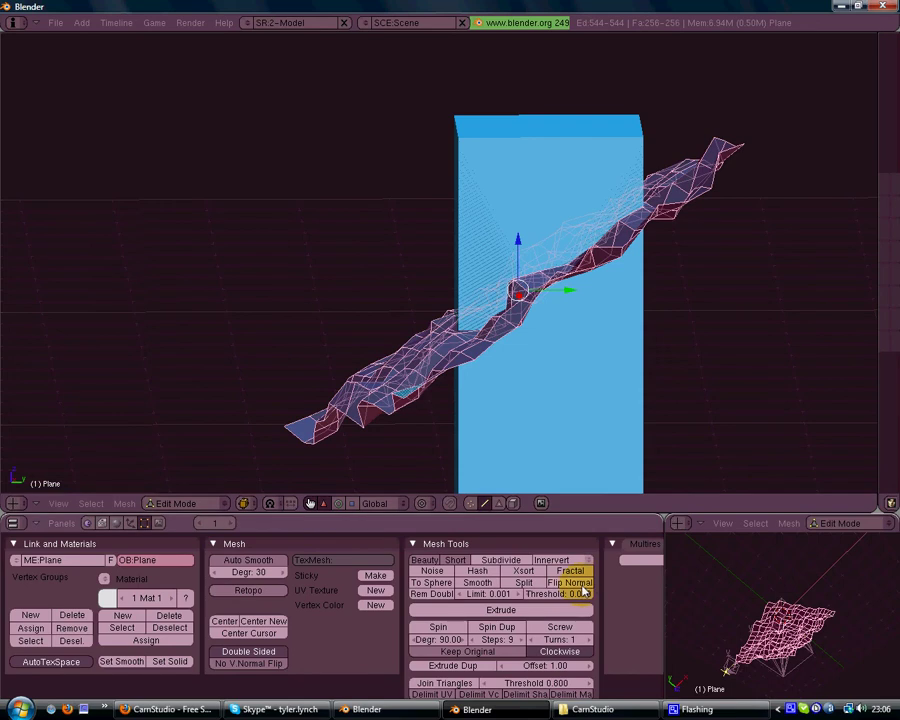
Flip the jagged plane's normals, return to Object Mode, and duplicate the tall block in place.
click(580, 588)
key(Tab)
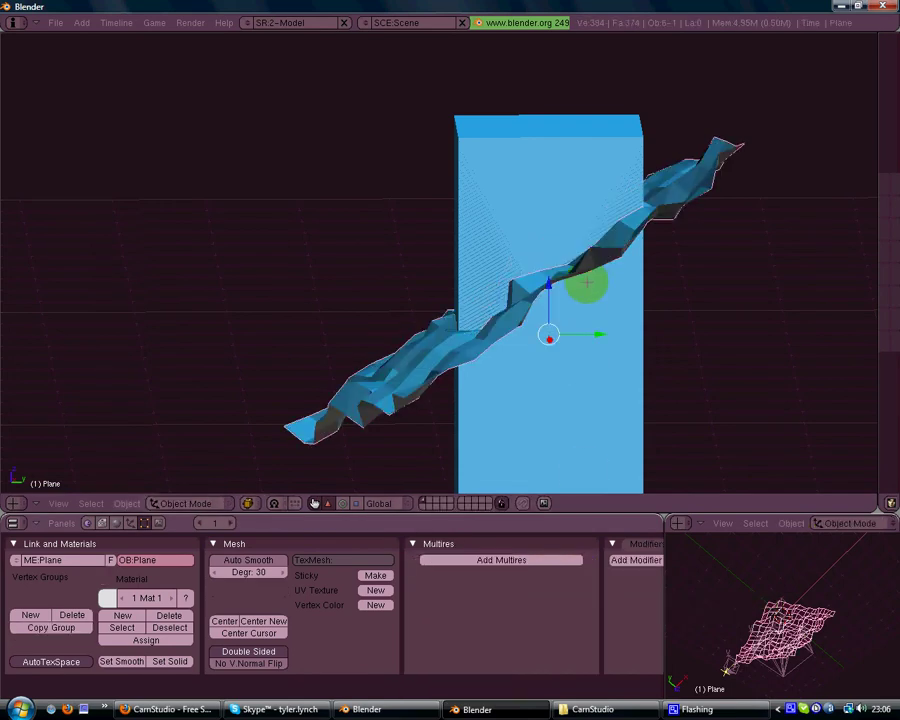
right_click(613, 327)
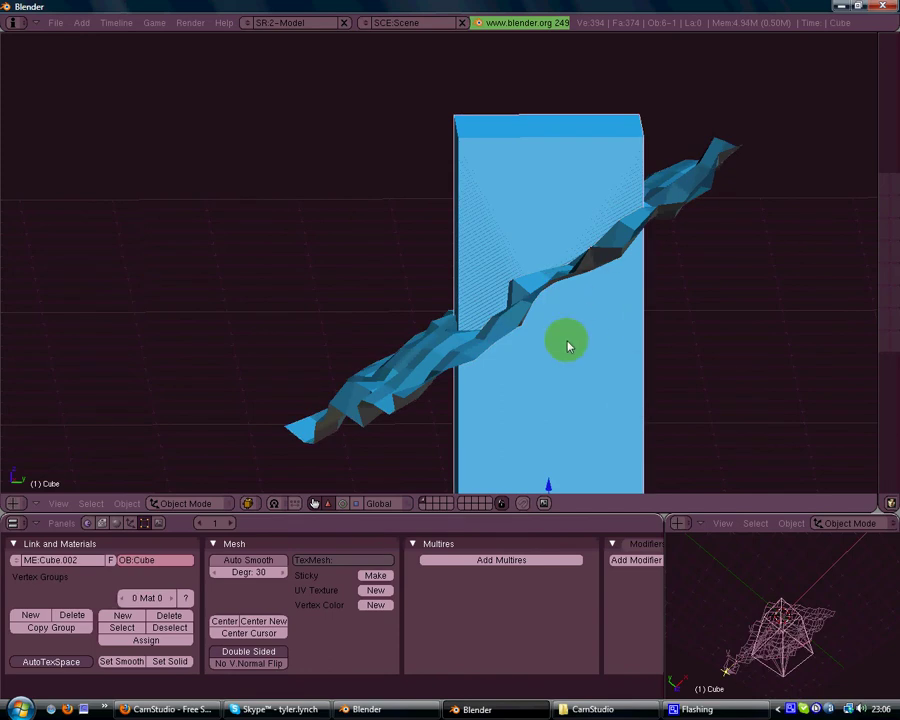
key(shift+d)
right_click(749, 285)
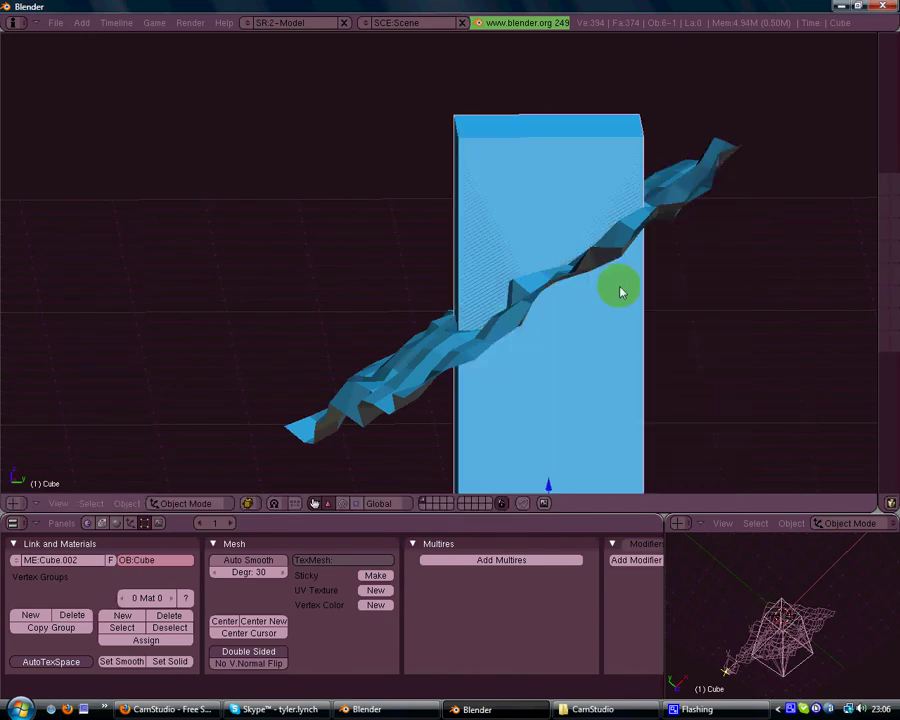
Apply another Boolean Difference between the plane and block, creating a seventh object.
right_click(700, 175)
key(w)
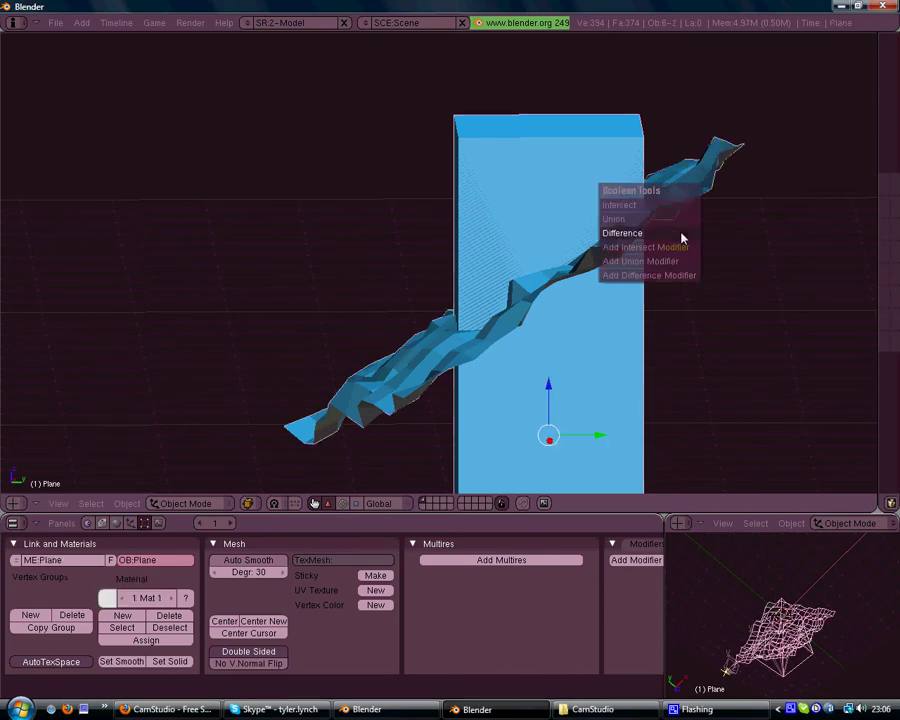
click(682, 236)
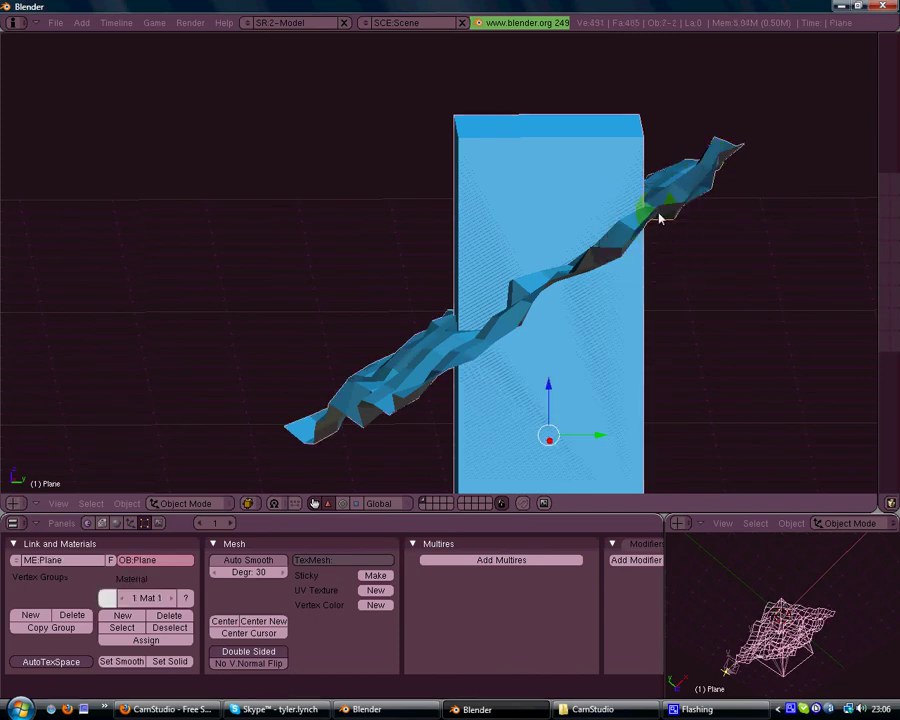
right_click(679, 196)
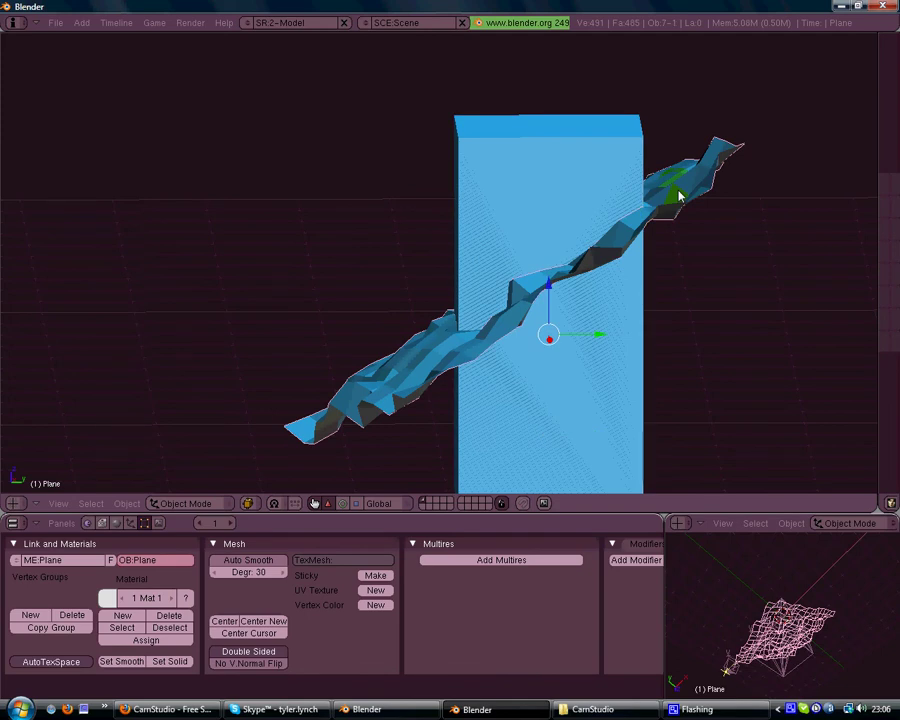
Move the jagged plane down-right, then duplicate it above and rotate the copy nearly edge-on.
key(g)
click(705, 288)
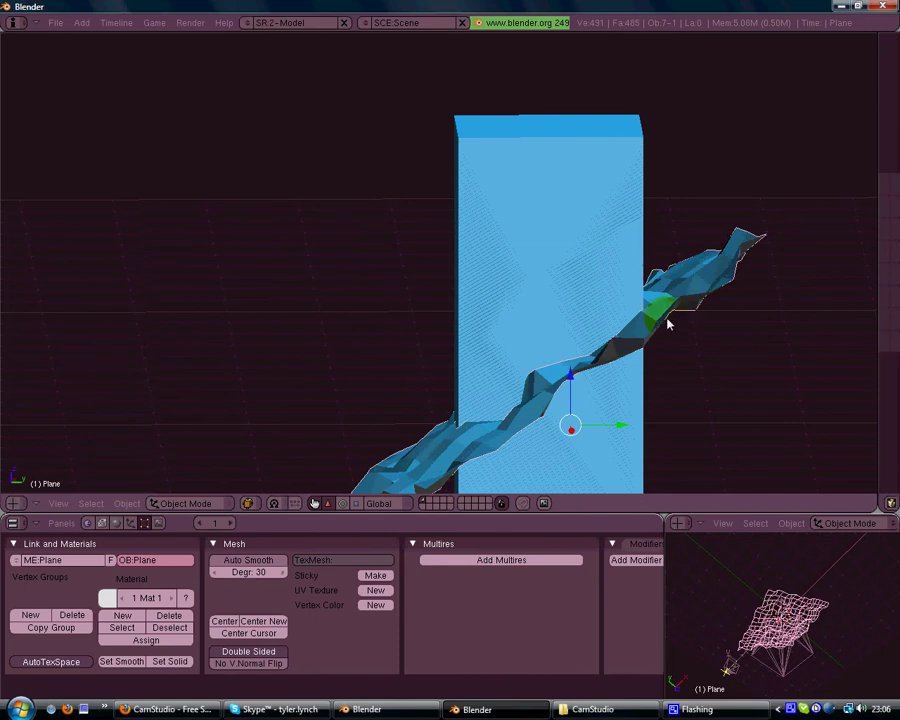
key(shift+d)
click(660, 215)
key(r)
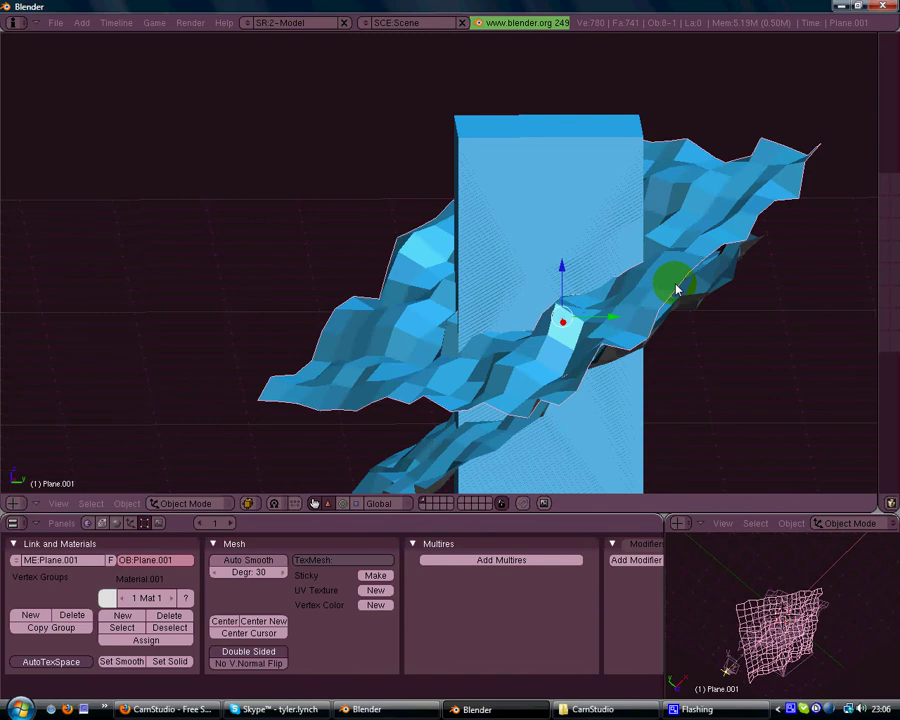
click(643, 288)
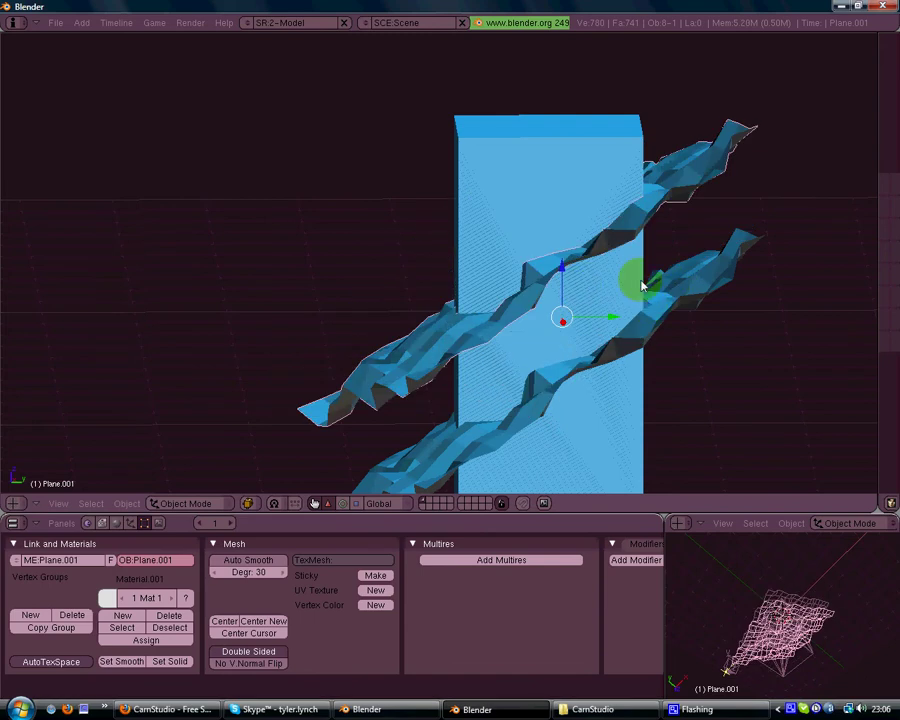
Delete both jagged planes from the scene.
key(x)
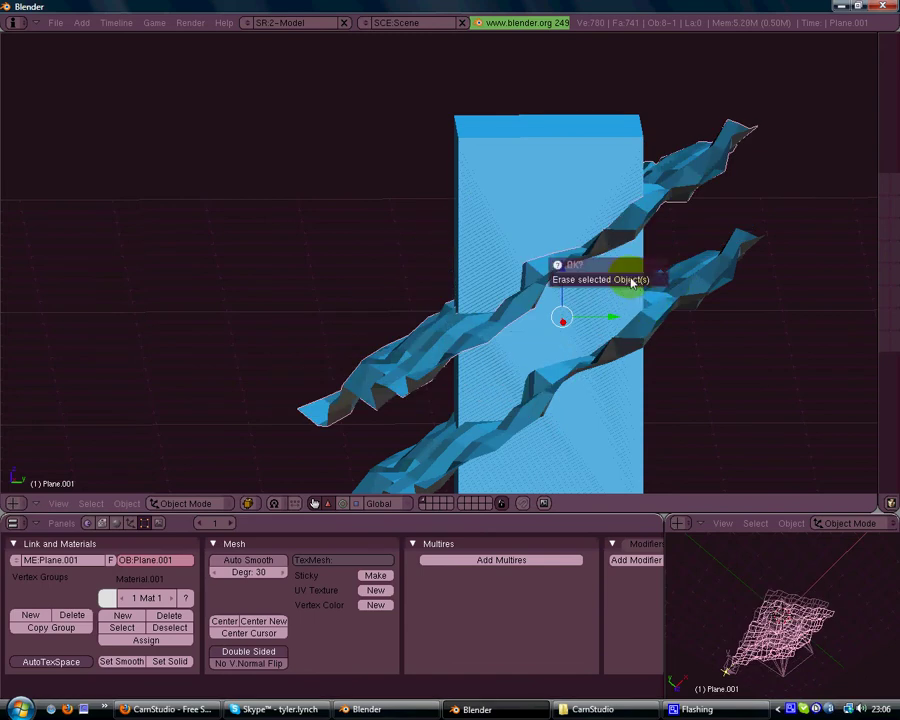
click(620, 285)
right_click(653, 300)
key(x)
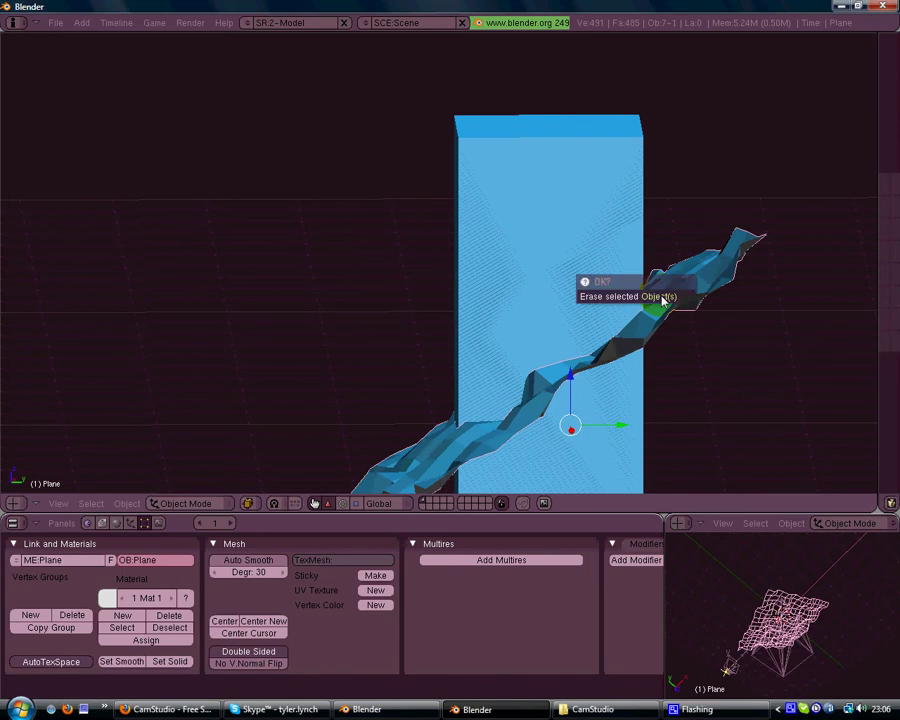
click(615, 297)
Pull the Cube.002 piece right to reveal the crack, then undo the move.
right_click(605, 300)
right_click(574, 236)
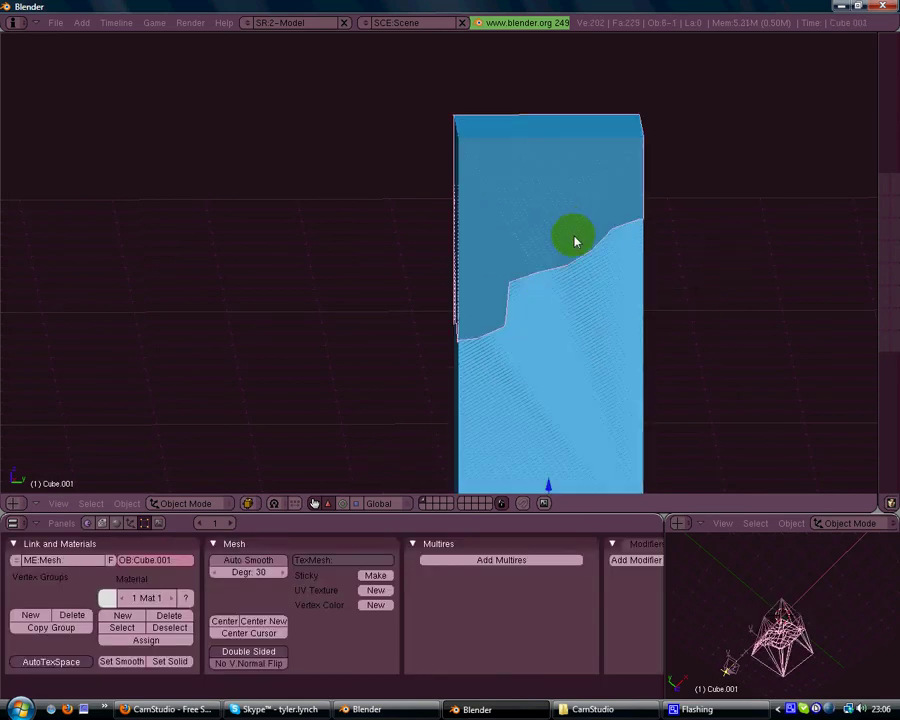
right_click(598, 296)
right_drag(596, 296, 670, 336)
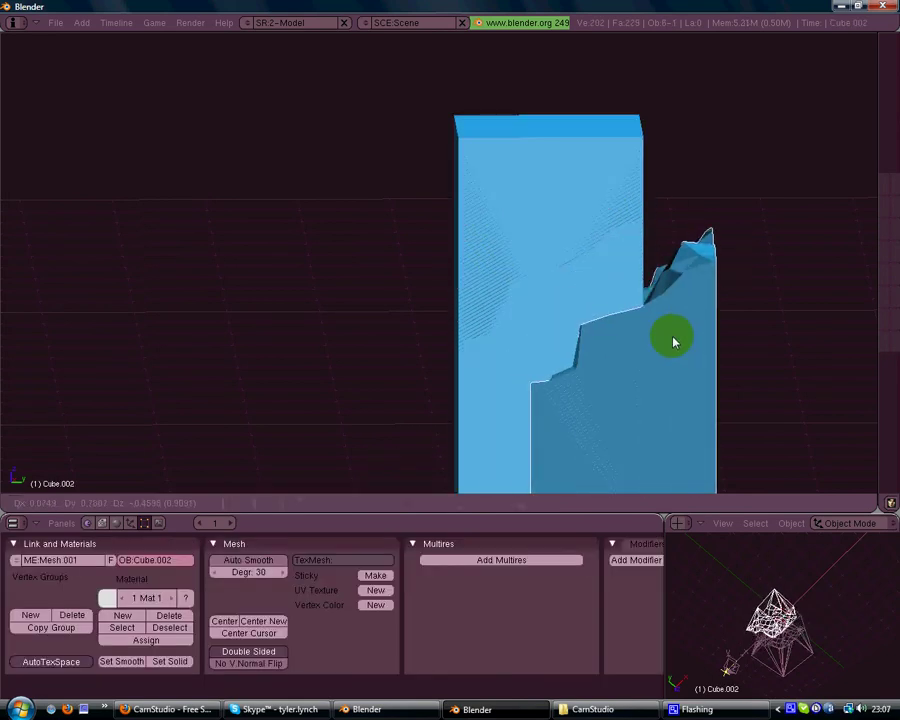
key(ctrl+z)
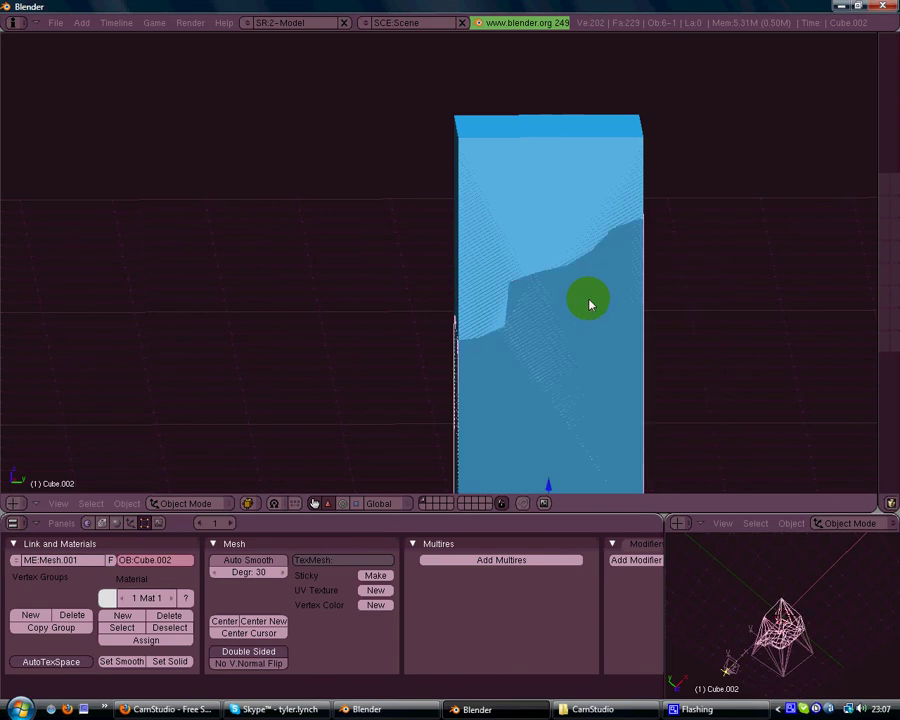
Delete the original Cube block, then select Cube.002 and toggle Edit Mode on and off.
right_click(563, 313)
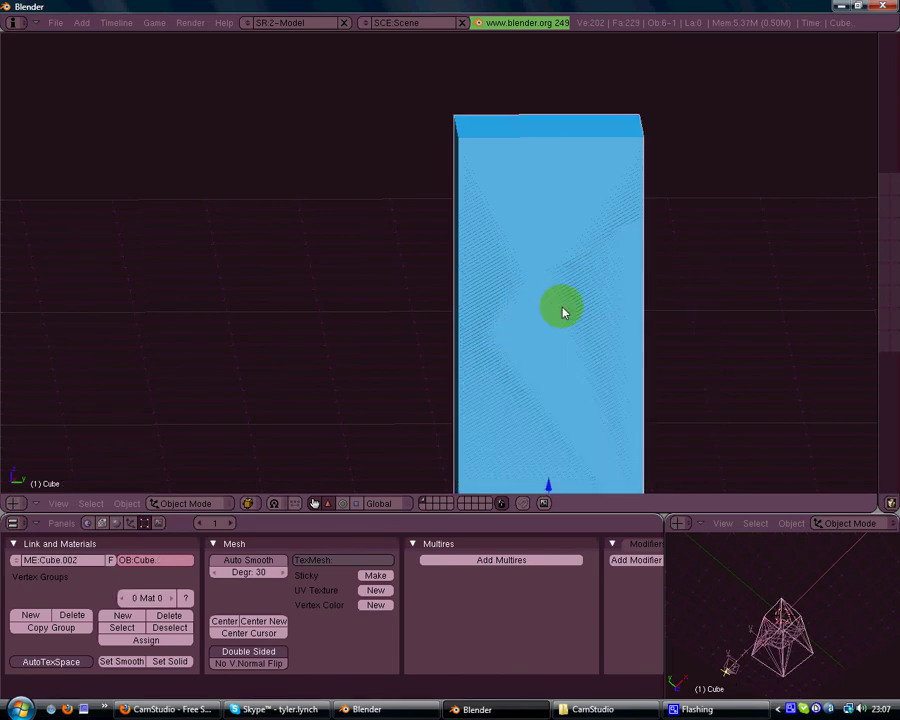
key(x)
click(563, 308)
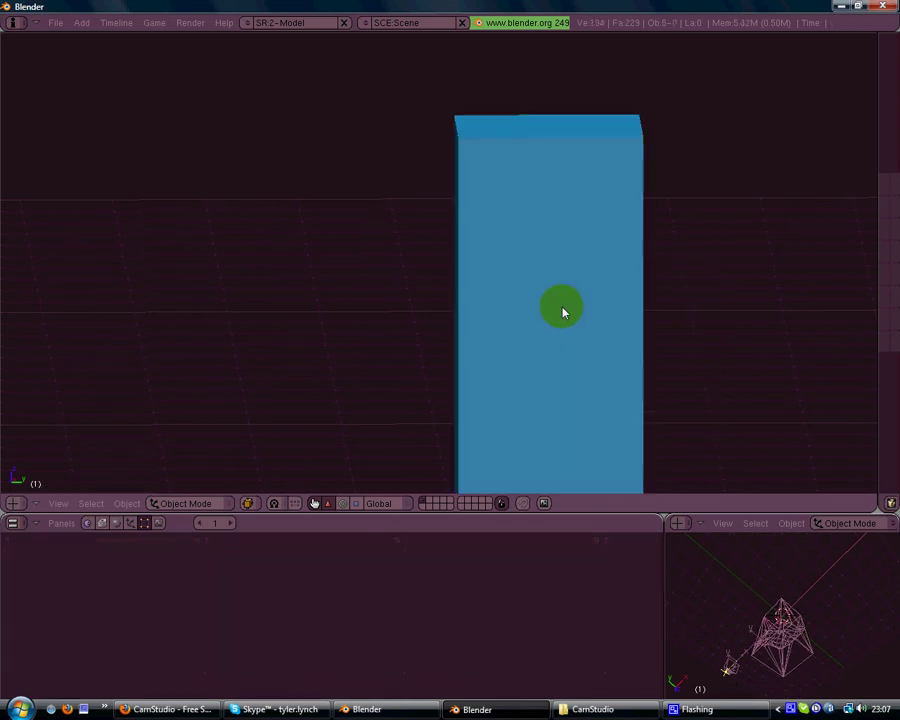
right_click(563, 209)
right_click(535, 348)
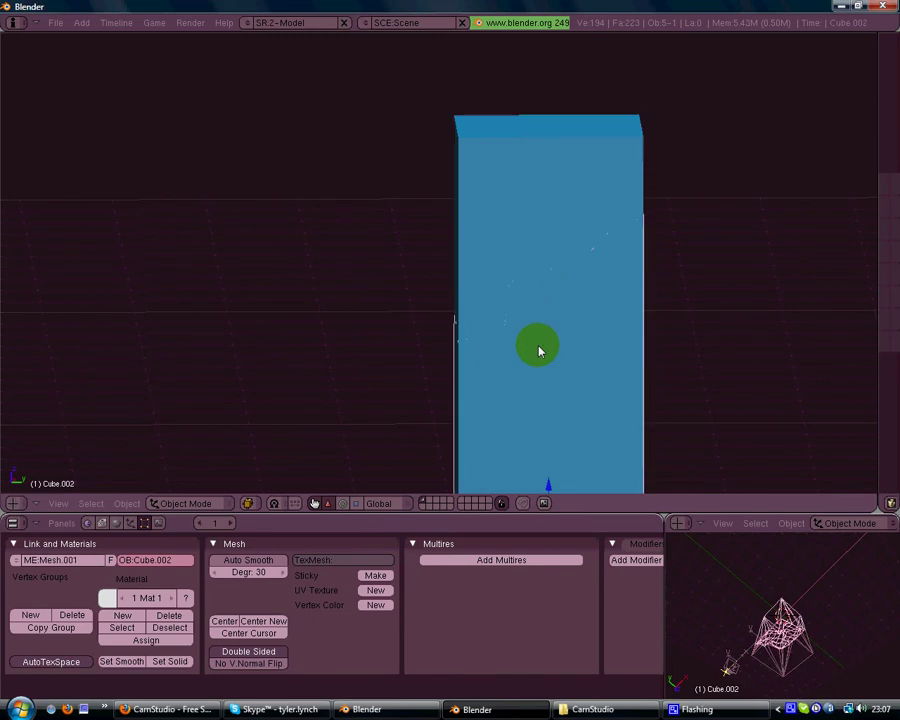
key(Tab)
key(Tab)
Drag the upper Cube.001 piece up and away from the lower half to open the crack.
middle_drag(569, 349, 619, 293)
scroll(563, 320, up, 5)
scroll(600, 338, down, 5)
key(Tab)
key(Tab)
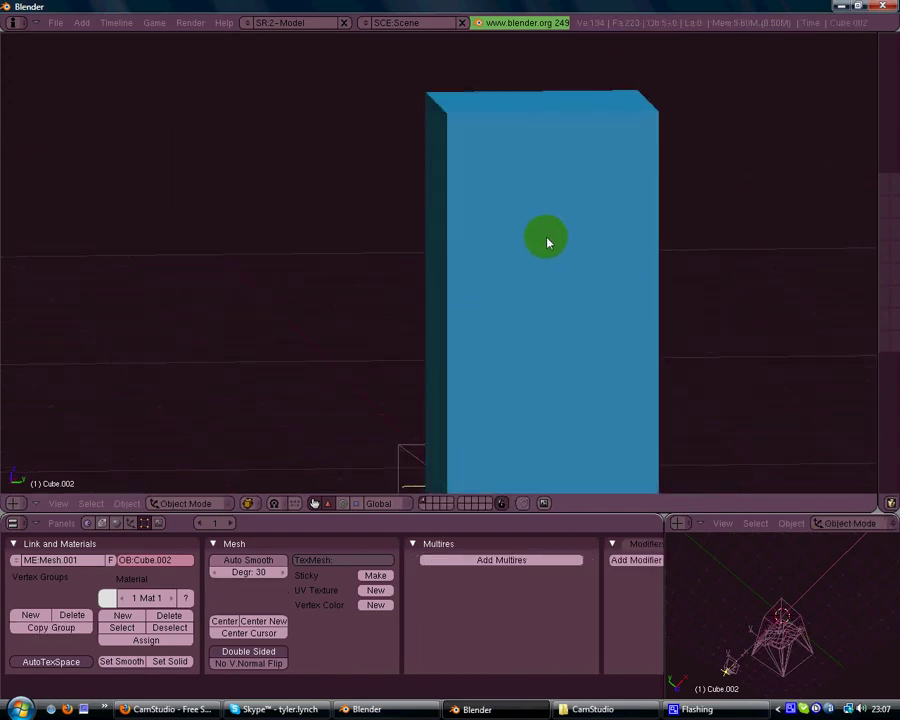
right_click(528, 192)
right_drag(528, 192, 510, 237)
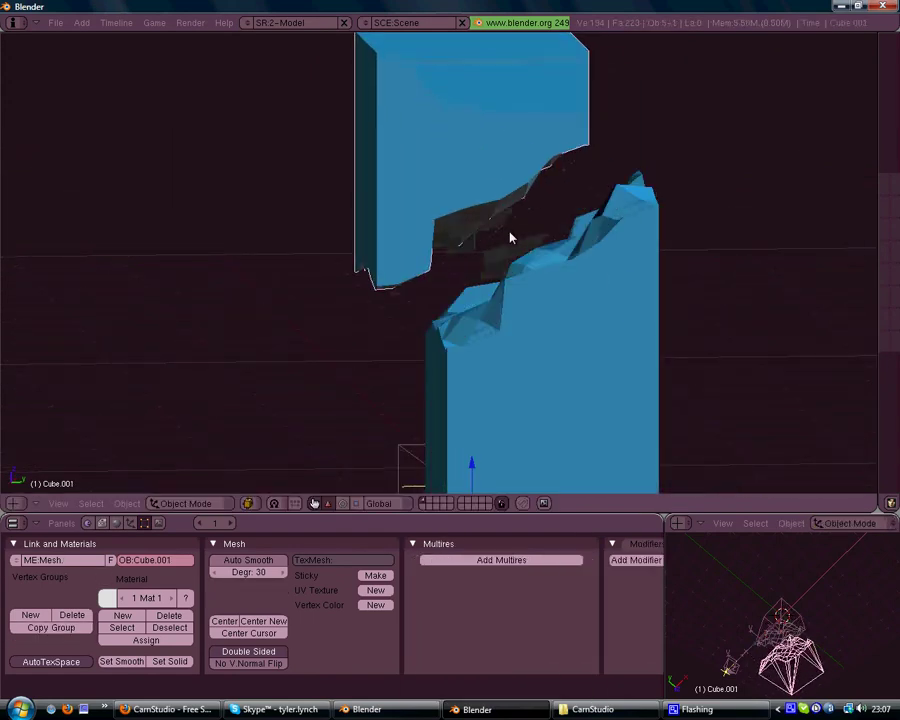
Try smooth shading on the broken pieces, then revert them to flat shading.
middle_drag(485, 209, 372, 305)
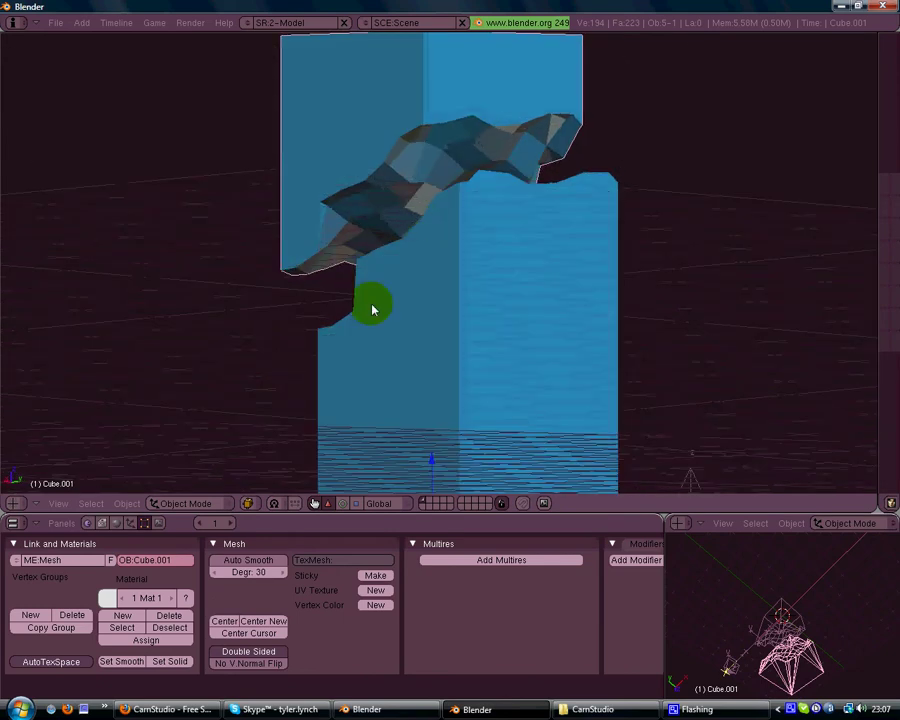
click(122, 661)
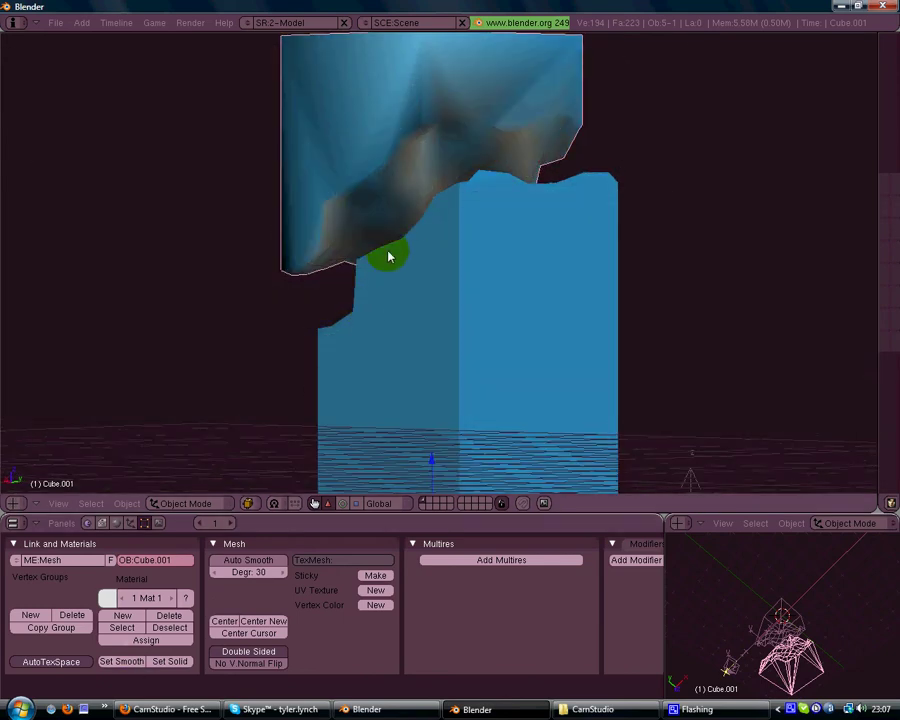
click(172, 661)
Orbit around the broken block to inspect the jagged crack from several angles.
mouse_move(400, 330)
middle_down()
mouse_move(411, 346)
mouse_move(472, 280)
mouse_move(593, 283)
mouse_move(661, 245)
mouse_move(712, 261)
mouse_move(436, 247)
mouse_move(416, 261)
mouse_move(452, 291)
mouse_move(355, 224)
middle_up()
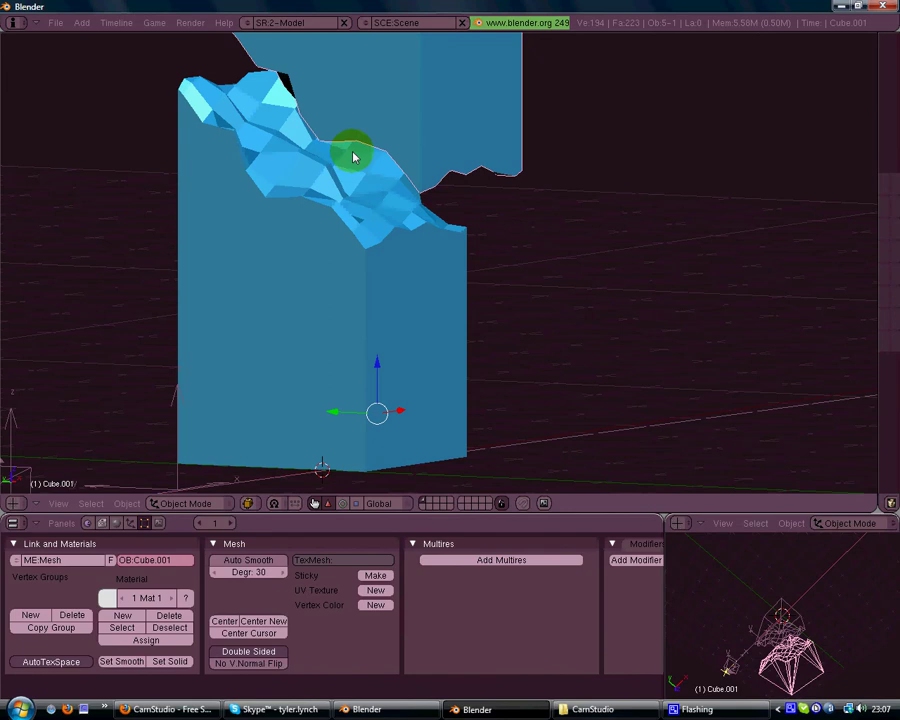
middle_drag(298, 155, 384, 239)
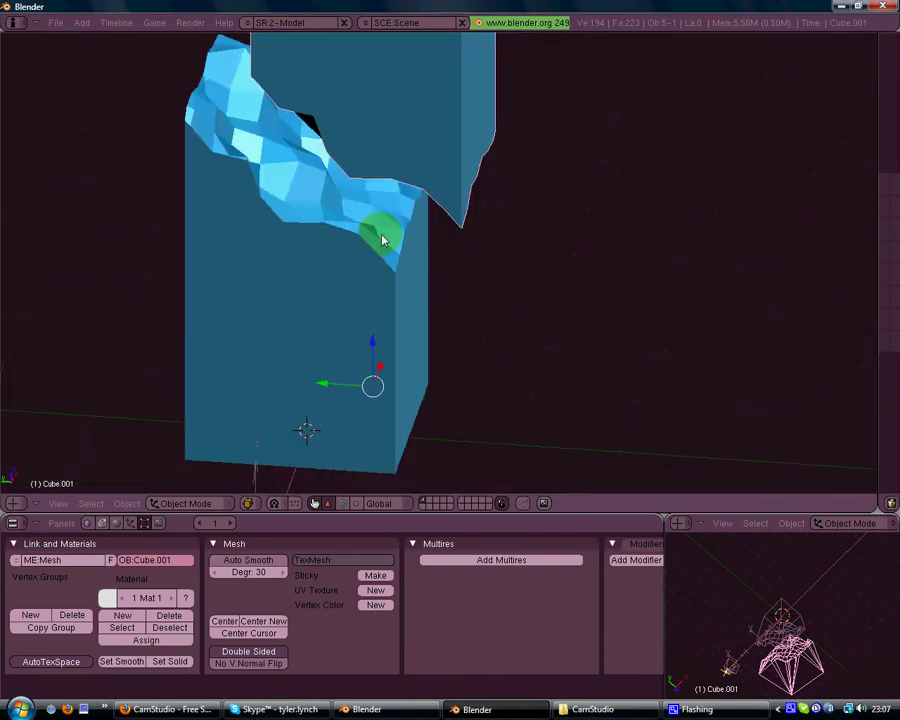
scroll(380, 238, up, 2)
scroll(365, 230, up, 6)
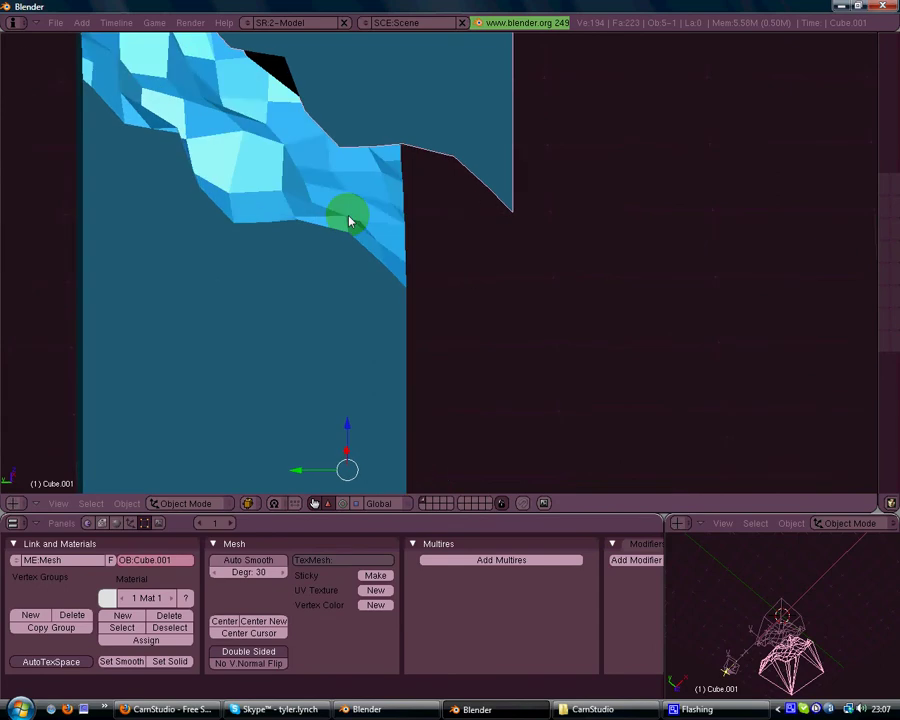
middle_drag(463, 184, 621, 209)
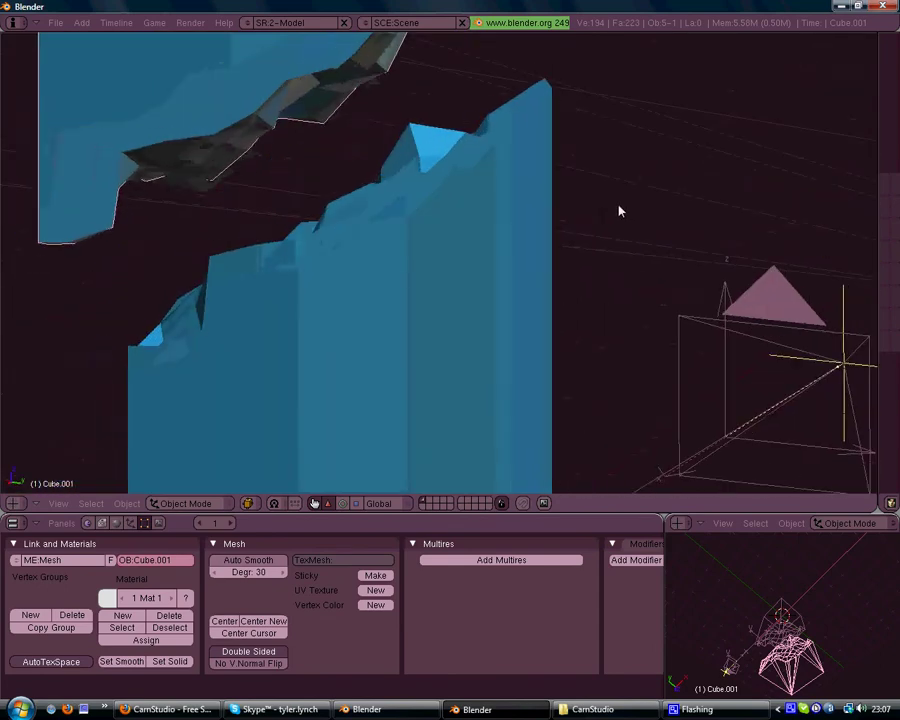
scroll(472, 251, down, 5)
middle_drag(472, 251, 414, 235)
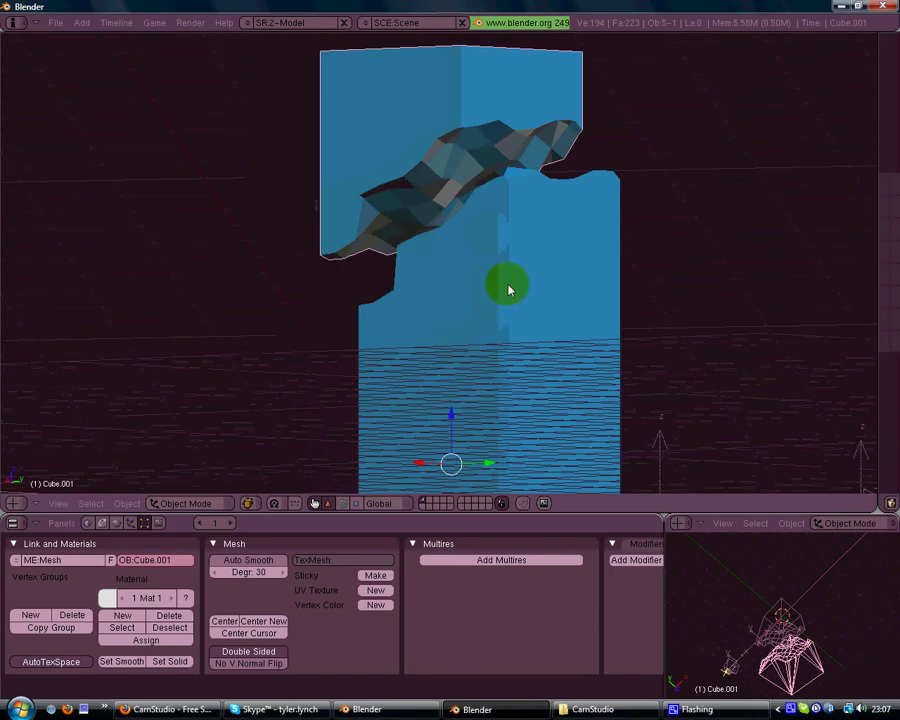
middle_drag(510, 287, 529, 297)
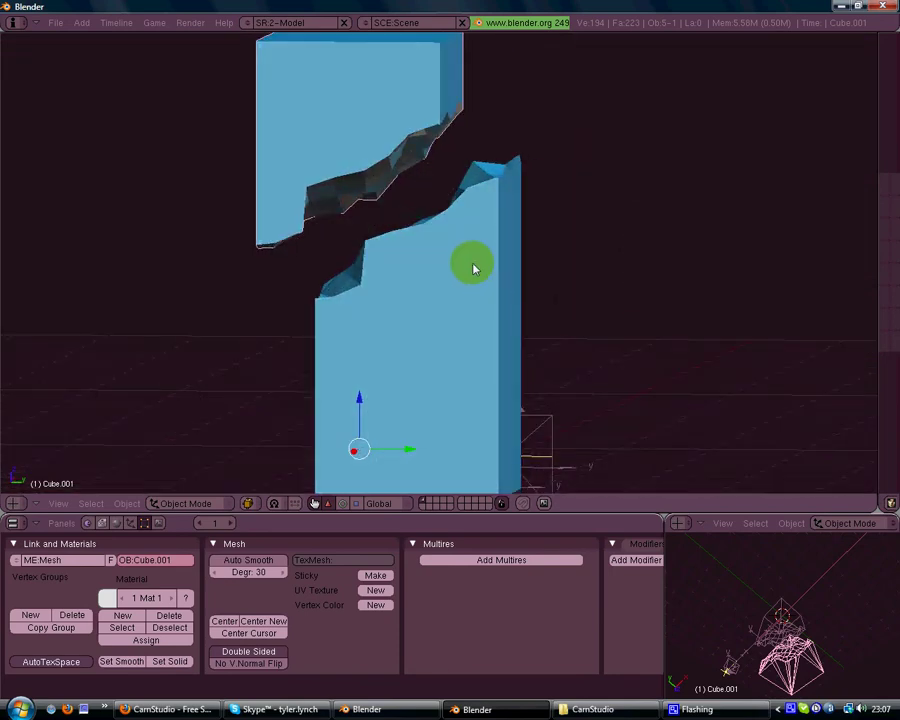
mouse_move(474, 268)
middle_down()
mouse_move(380, 291)
mouse_move(100, 271)
mouse_move(151, 305)
mouse_move(239, 327)
mouse_move(456, 335)
mouse_move(591, 245)
mouse_move(485, 187)
mouse_move(468, 267)
mouse_move(454, 261)
middle_up()
Erase the upper Cube.001 piece, then the lower Cube.002 piece.
key(x)
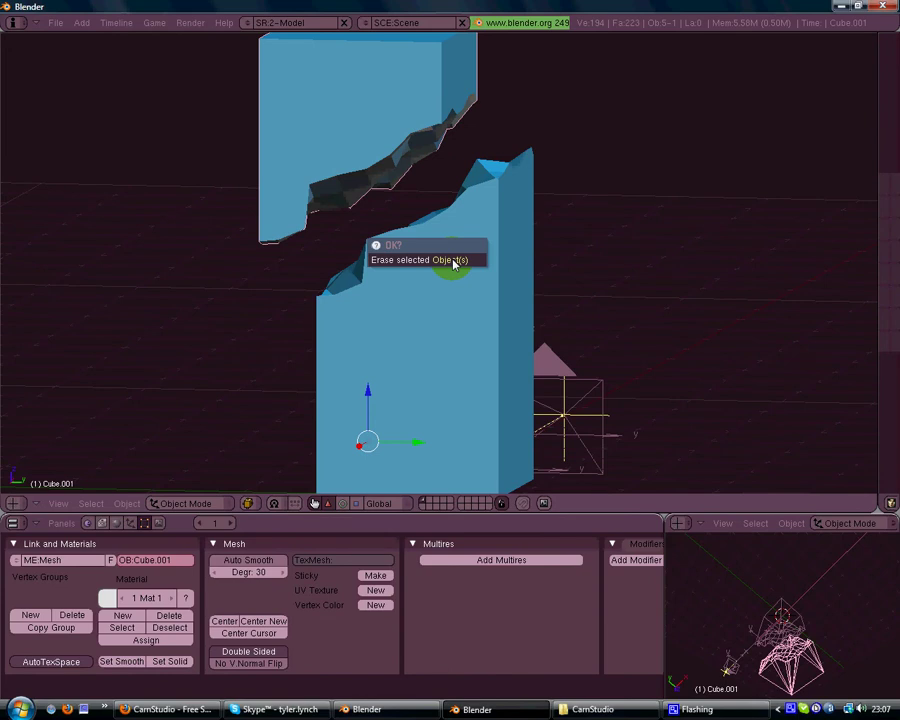
click(454, 260)
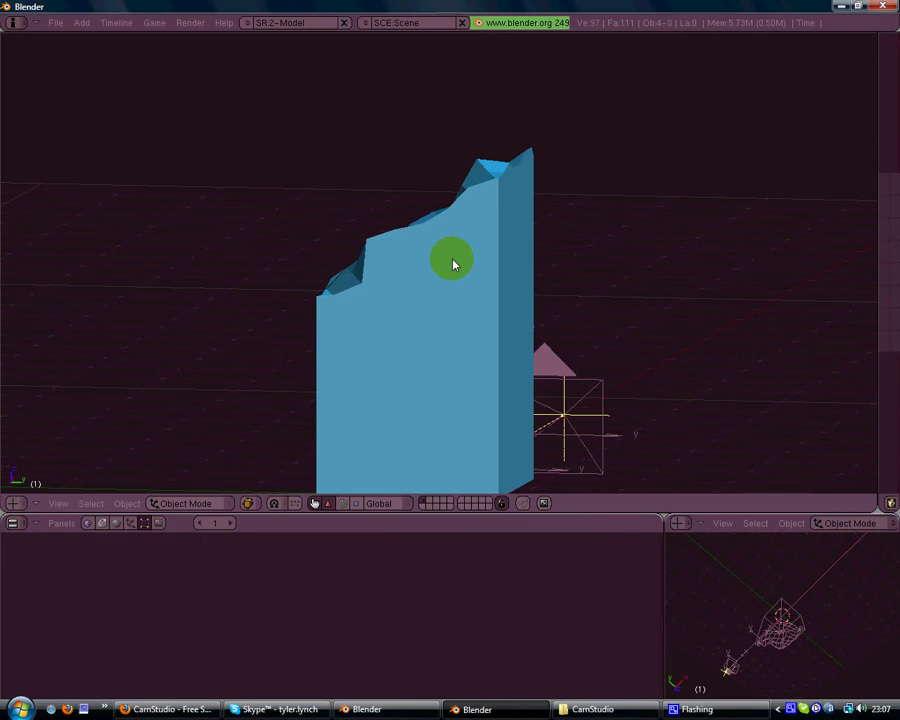
right_click(456, 257)
mouse_move(456, 257)
middle_down()
mouse_move(482, 313)
mouse_move(450, 279)
middle_up()
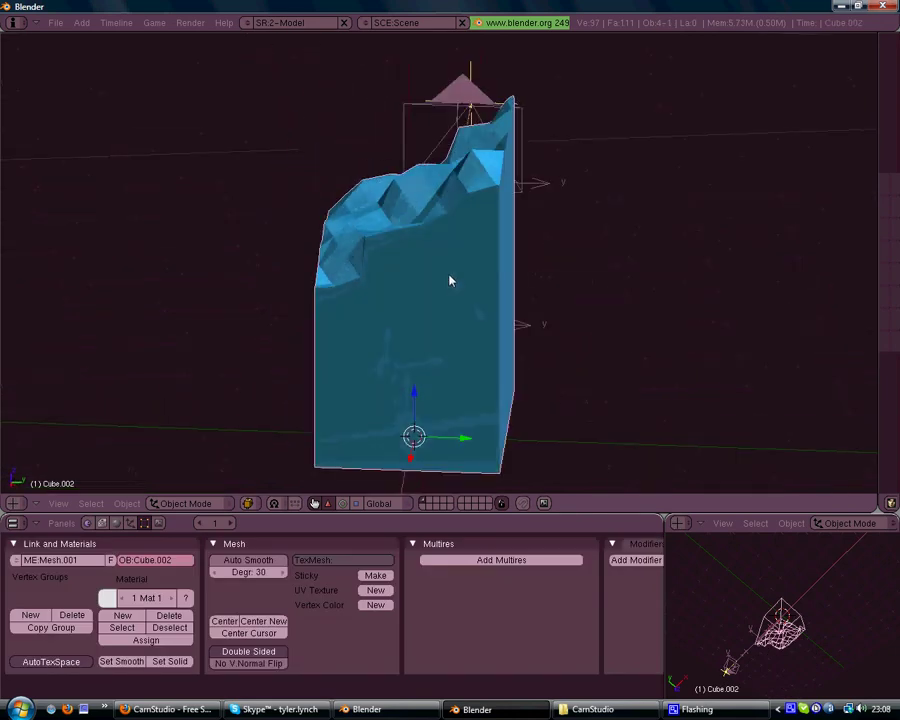
key(x)
click(450, 276)
Switch to orthographic top view centred on the scene and bring up the Add menu.
key(KP_7)
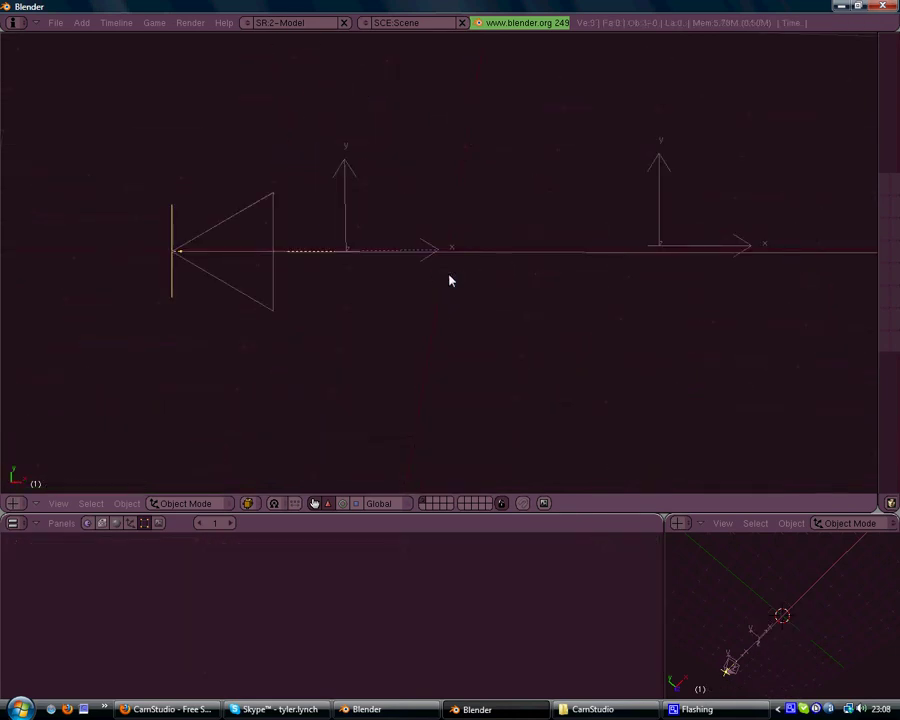
scroll(448, 278, down, 5)
shift+middle_drag(679, 298, 559, 296)
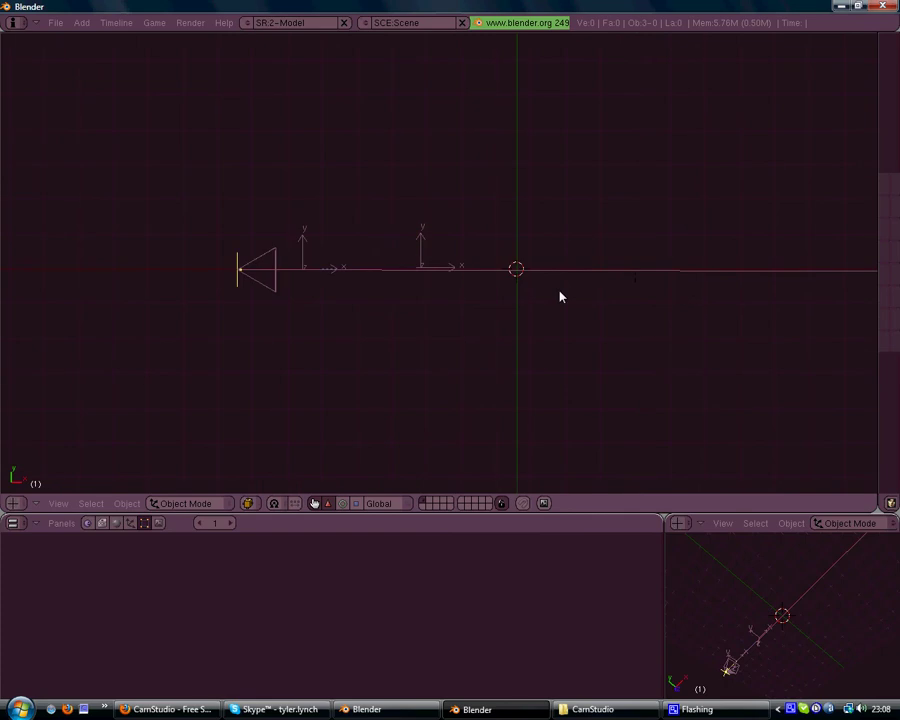
scroll(559, 296, up, 4)
key(space)
Add a Monkey (Suzanne) mesh from Add > Mesh and set it to smooth shading.
mouse_move(614, 286)
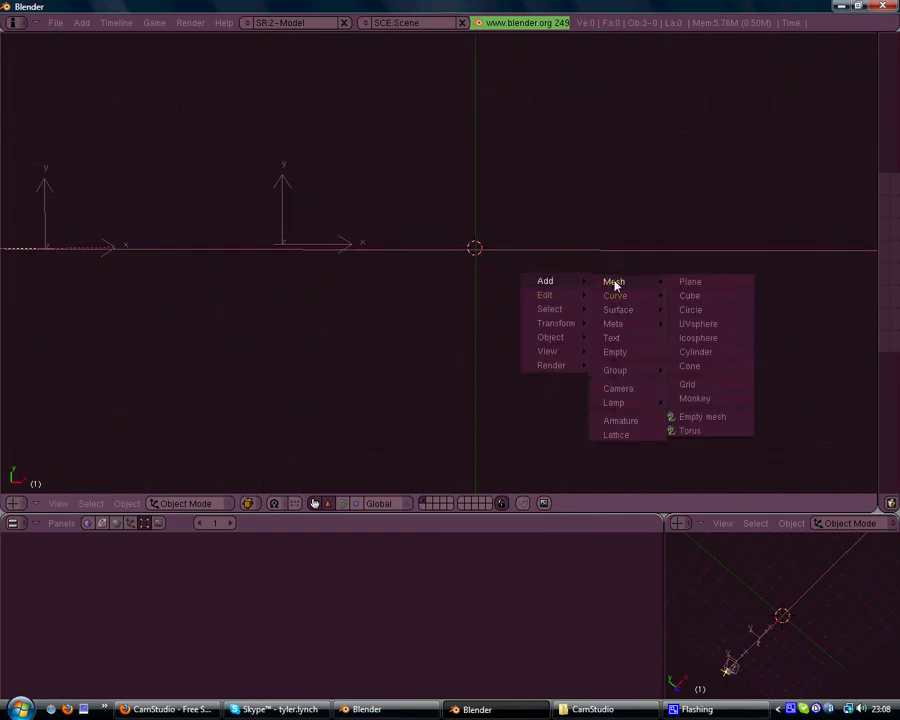
click(696, 399)
scroll(514, 261, up, 4)
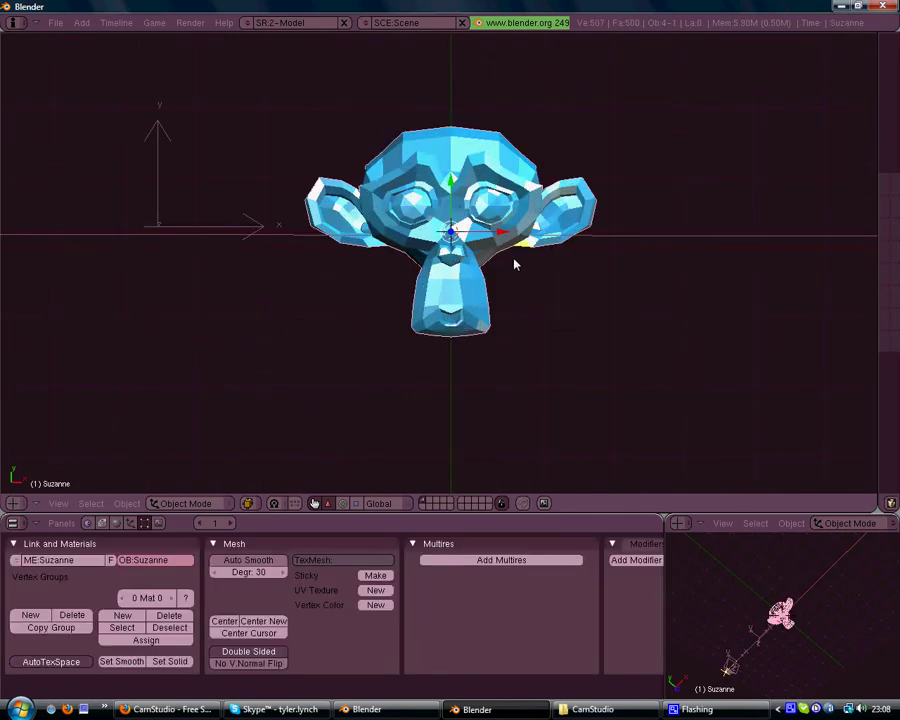
click(122, 661)
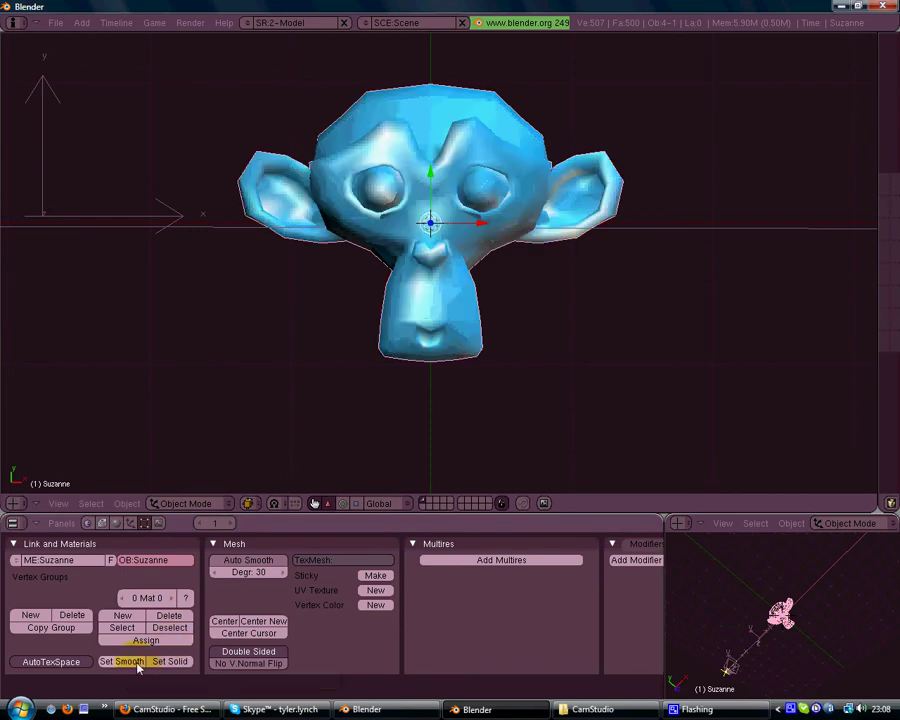
scroll(532, 603, right, 4)
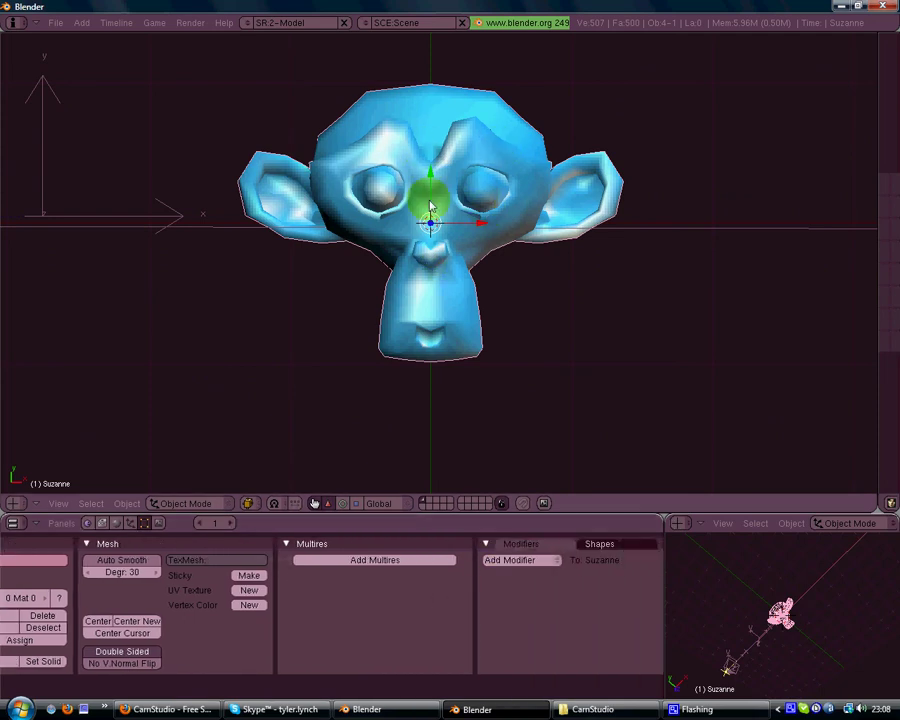
Give Suzanne a Catmull-Clark Subsurf modifier with Levels raised from 1 to 2.
click(511, 561)
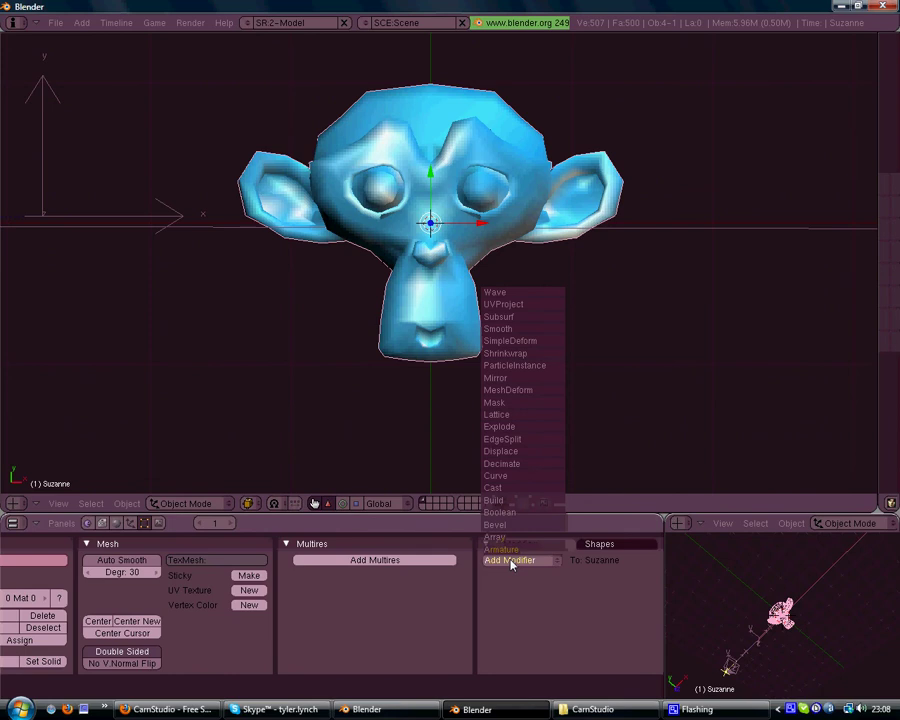
click(520, 317)
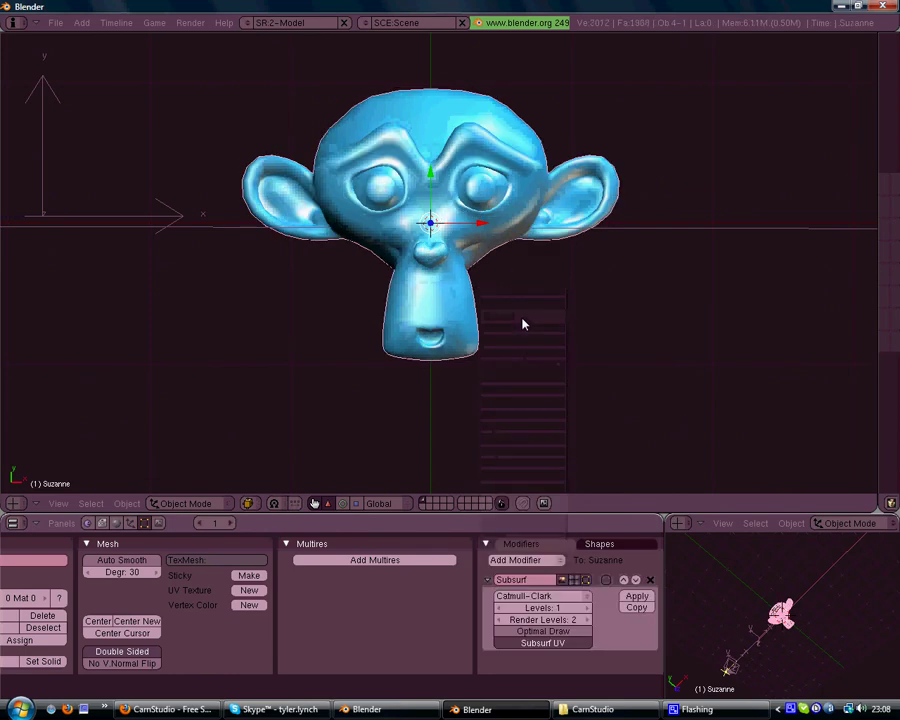
click(582, 609)
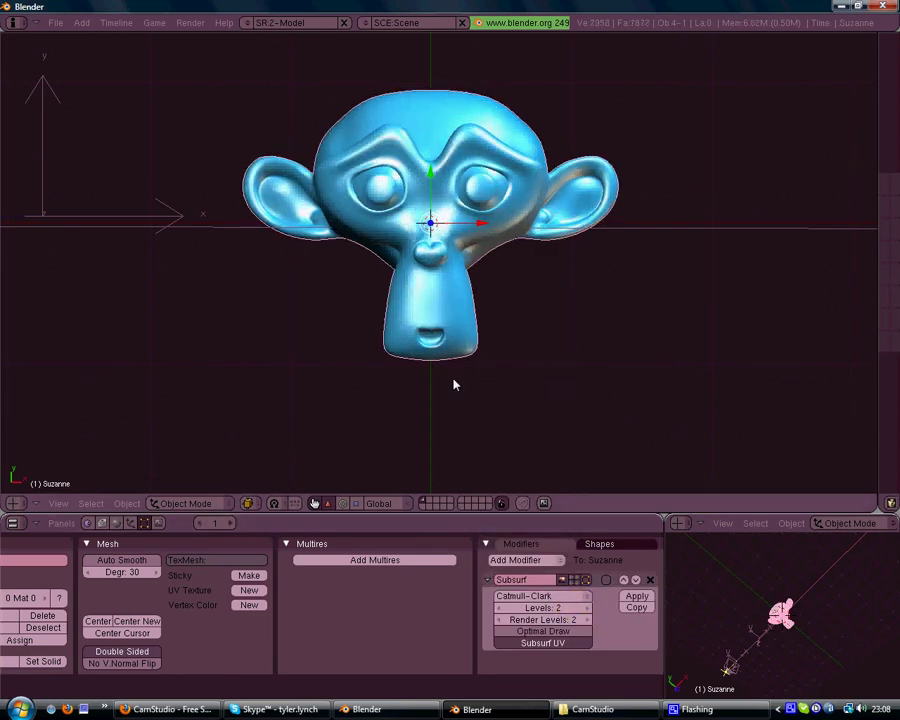
middle_drag(382, 373, 675, 227)
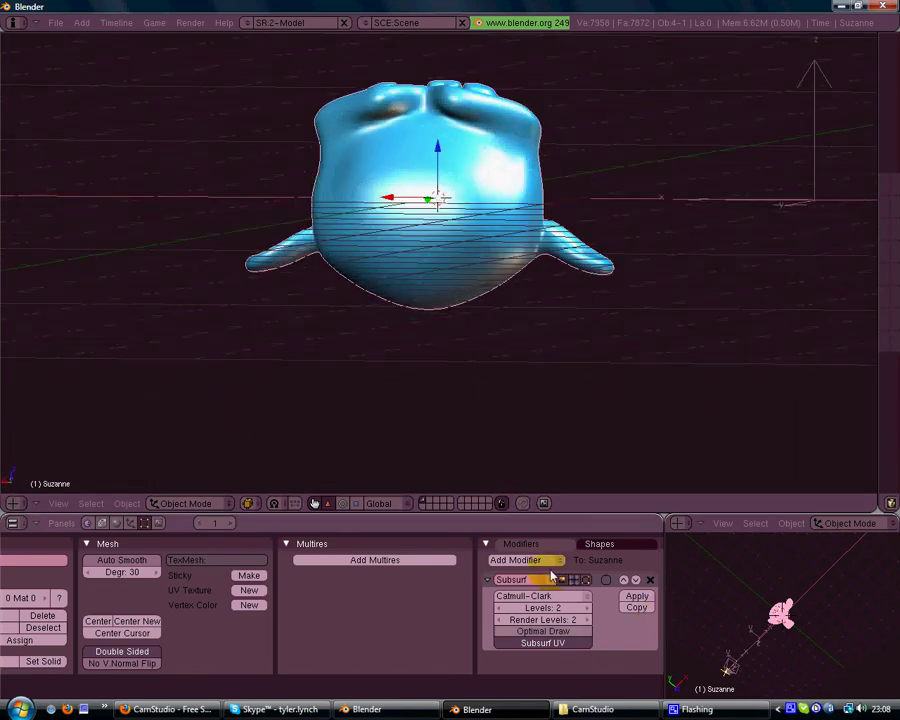
scroll(464, 241, up, 3)
scroll(464, 241, down, 4)
middle_drag(464, 241, 545, 235)
Add a plane mesh and scale it up around Suzanne.
key(space)
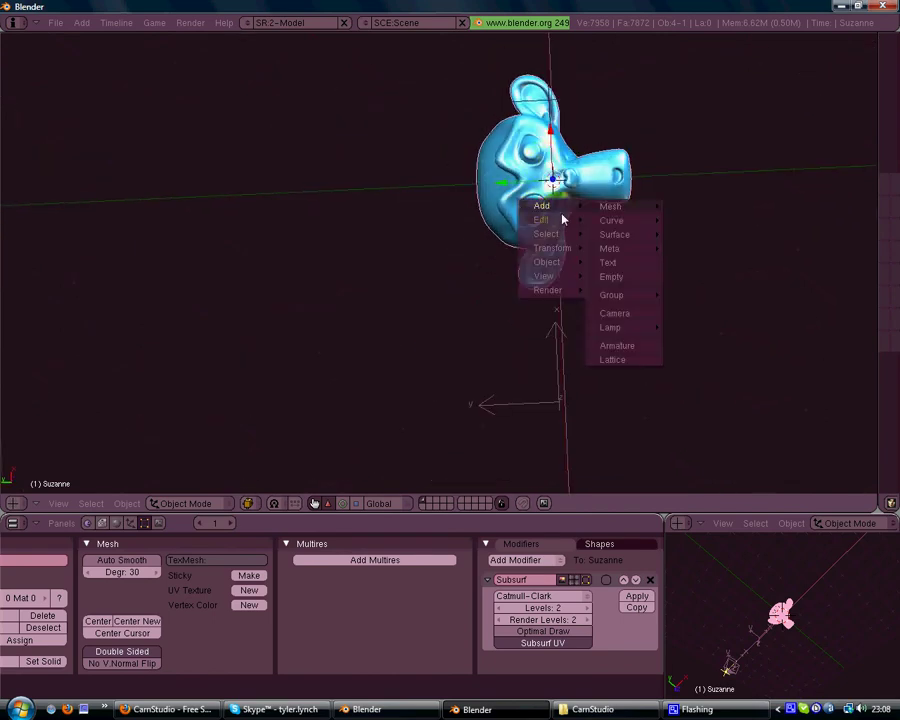
mouse_move(625, 206)
click(688, 207)
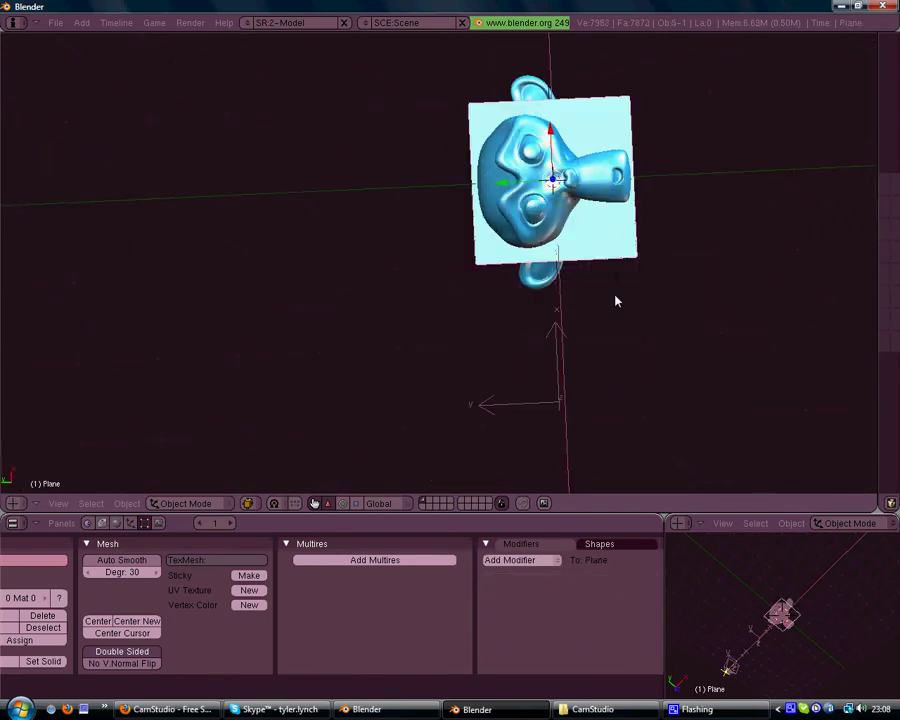
key(s)
click(669, 293)
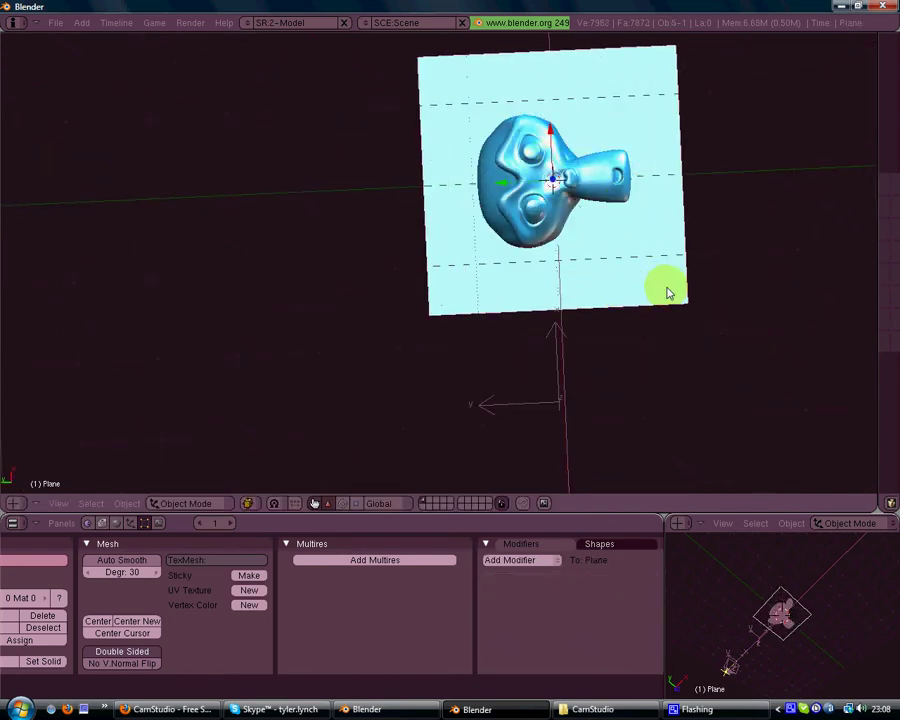
Link the existing Material to the new plane.
click(116, 522)
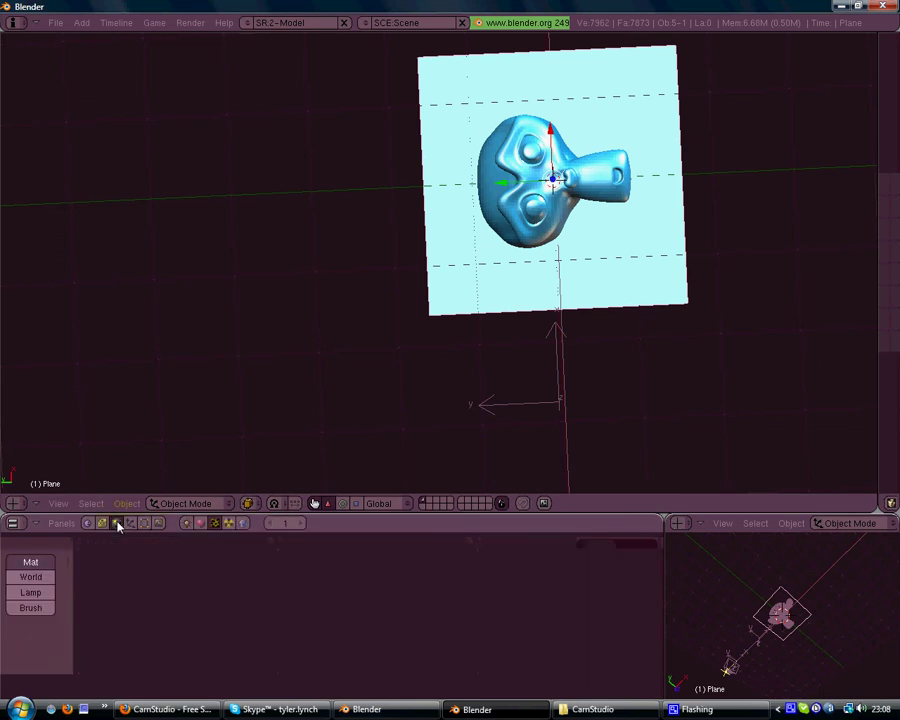
click(200, 523)
click(221, 573)
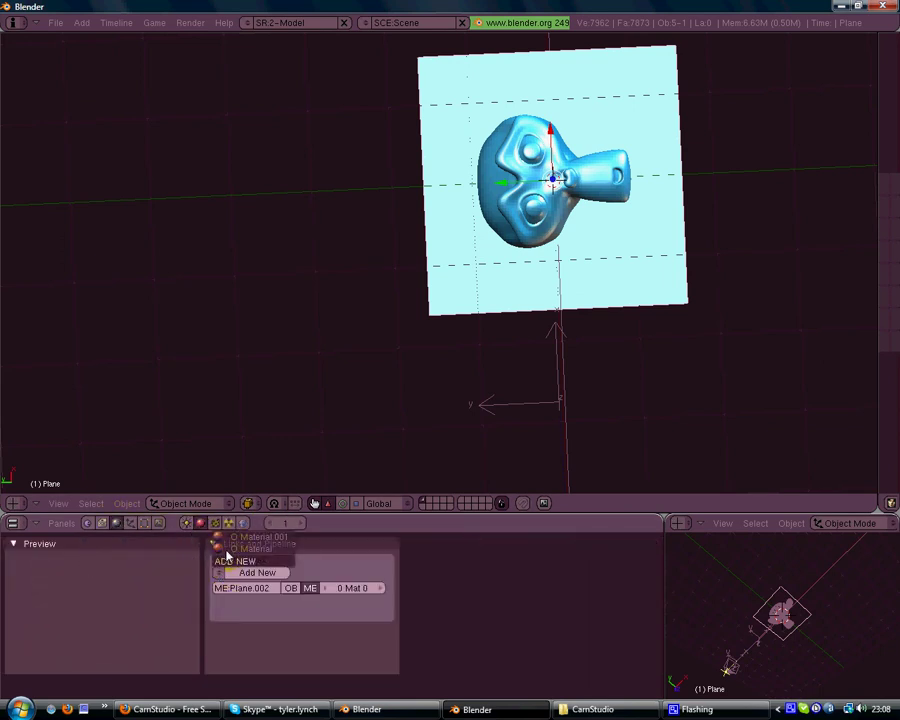
click(231, 549)
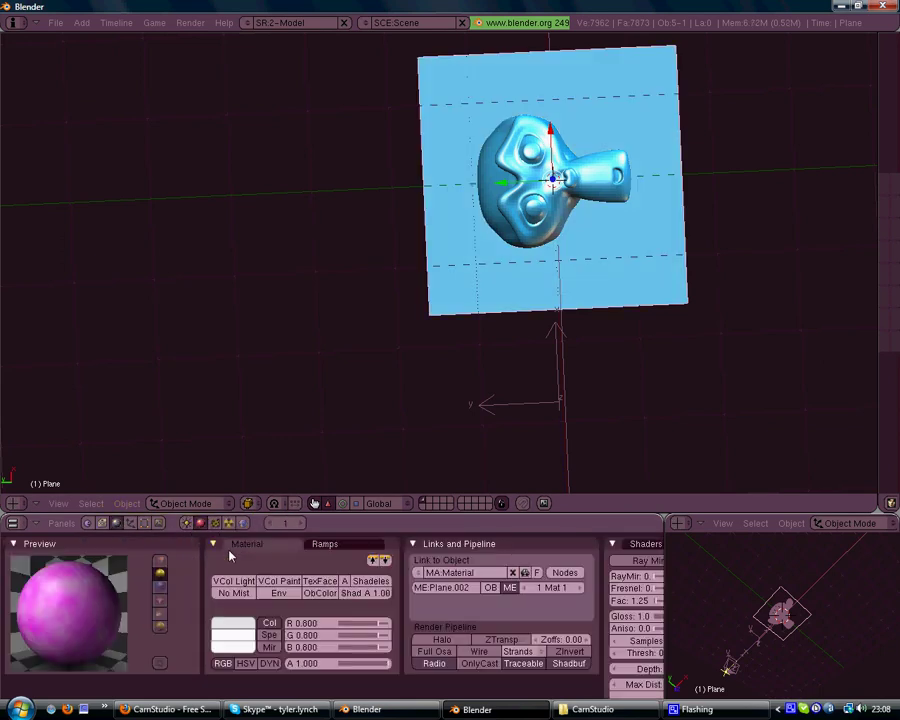
click(146, 523)
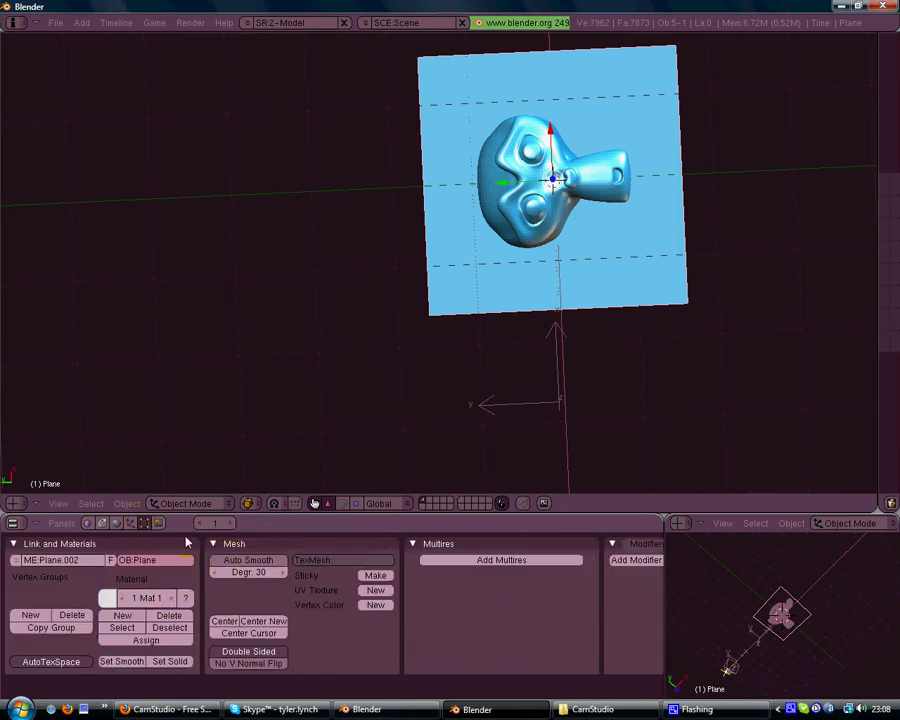
In Edit Mode, subdivide the plane four times into a 16×16 grid.
key(Tab)
click(518, 562)
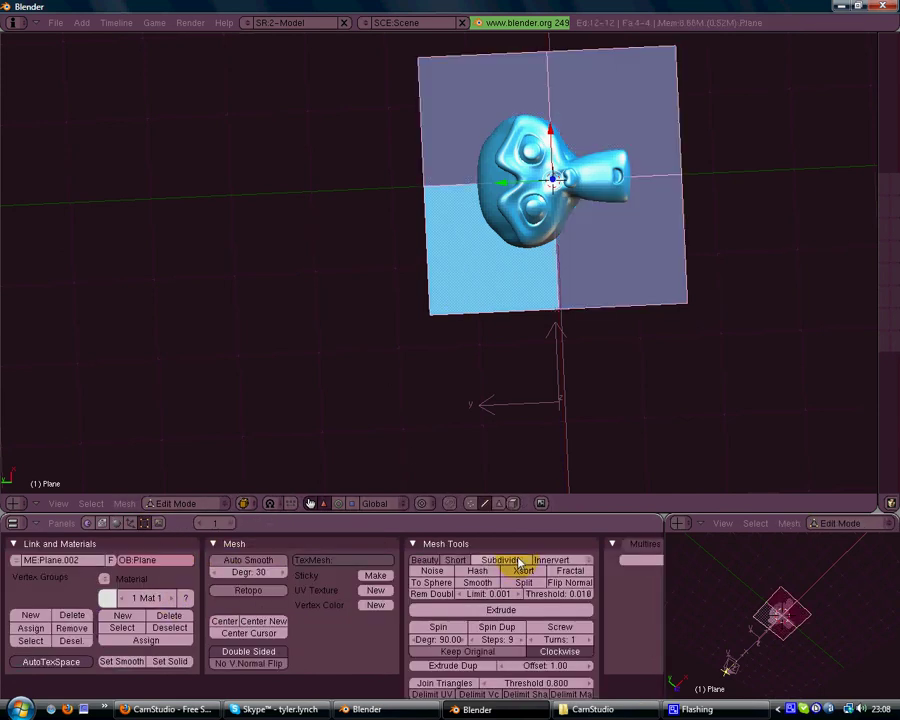
click(518, 562)
click(519, 562)
click(520, 562)
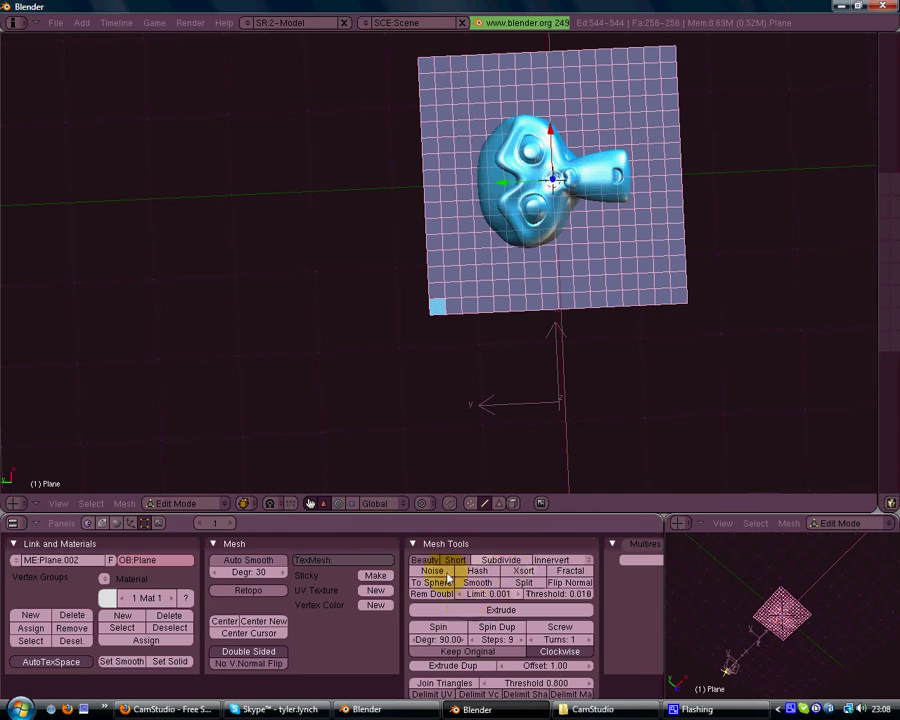
Apply Noise three times to roughen the plane, smooth-shade it, and leave Edit Mode.
click(447, 577)
click(447, 577)
click(447, 578)
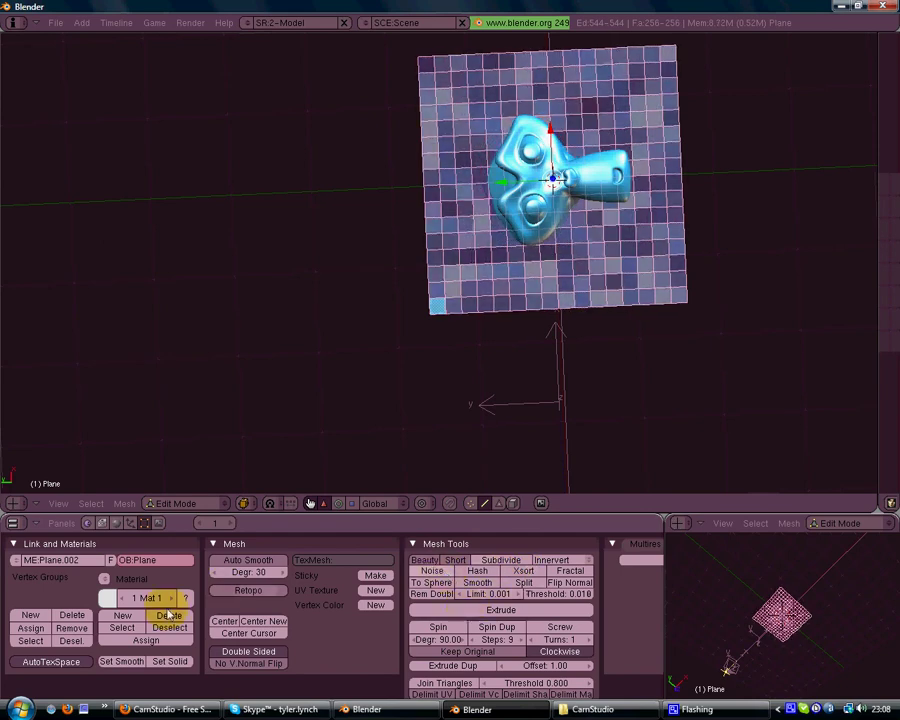
click(121, 661)
key(Tab)
mouse_move(562, 316)
middle_down()
mouse_move(522, 228)
mouse_move(464, 209)
mouse_move(597, 305)
mouse_move(679, 285)
mouse_move(753, 374)
middle_up()
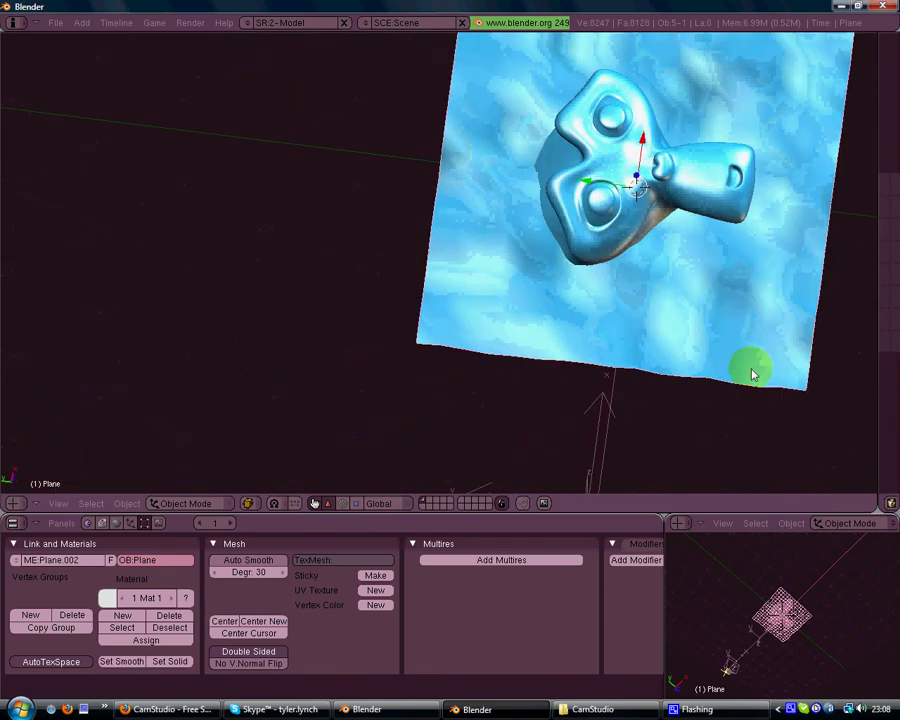
Move the noisy plane left so it cuts through Suzanne.
key(g)
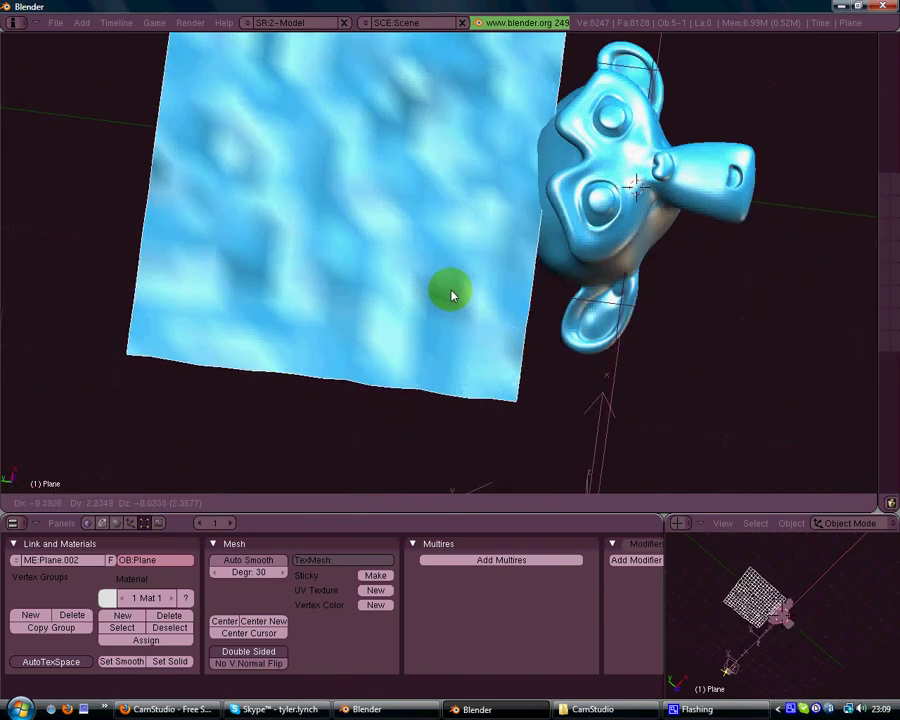
click(458, 296)
middle_drag(458, 296, 500, 202)
Select Suzanne plus the plane and apply a Boolean operation to them.
right_click(498, 199)
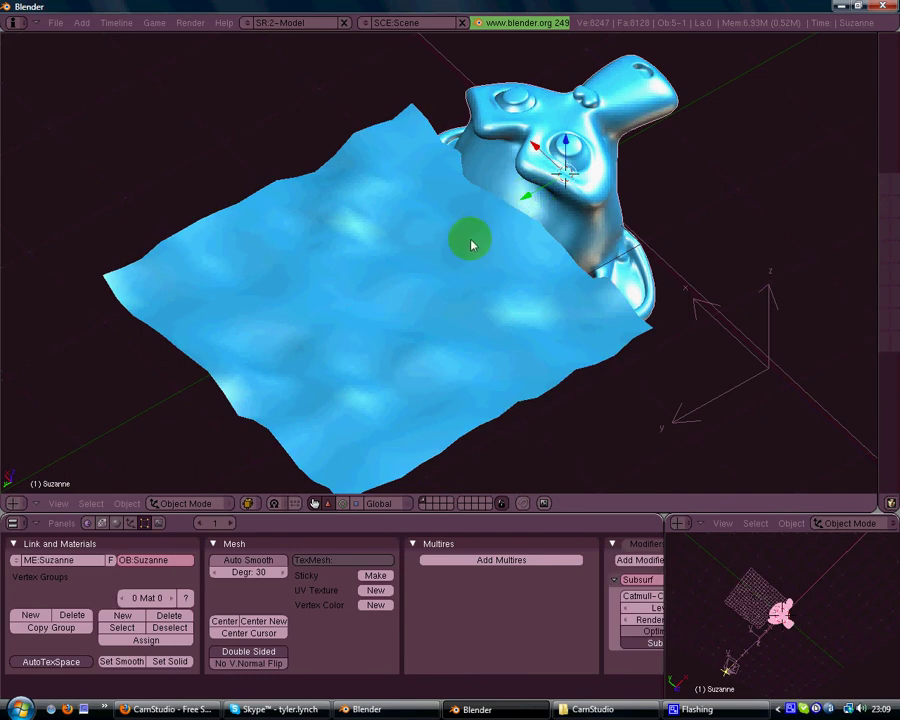
right_click(415, 203)
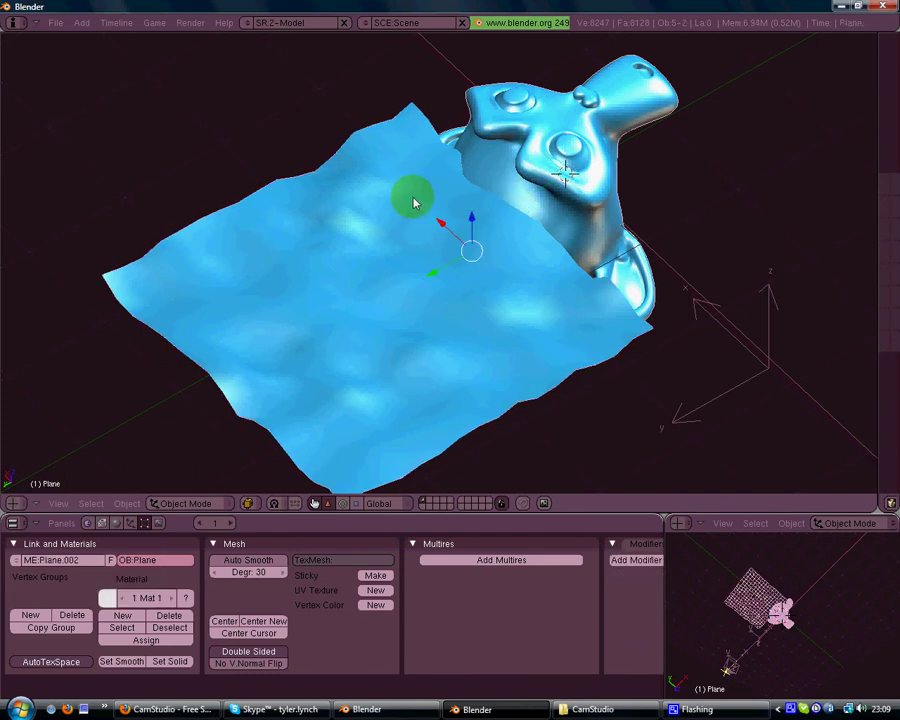
key(w)
click(415, 203)
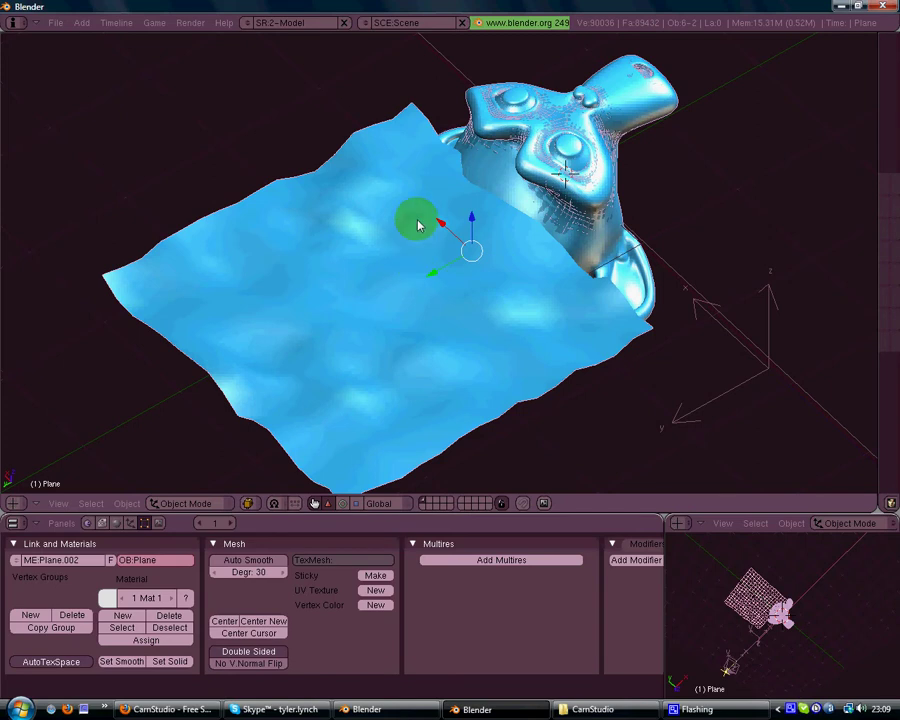
Reselect Suzanne after toggling the plane's Edit Mode and undoing an accidental duplicate.
right_click(418, 225)
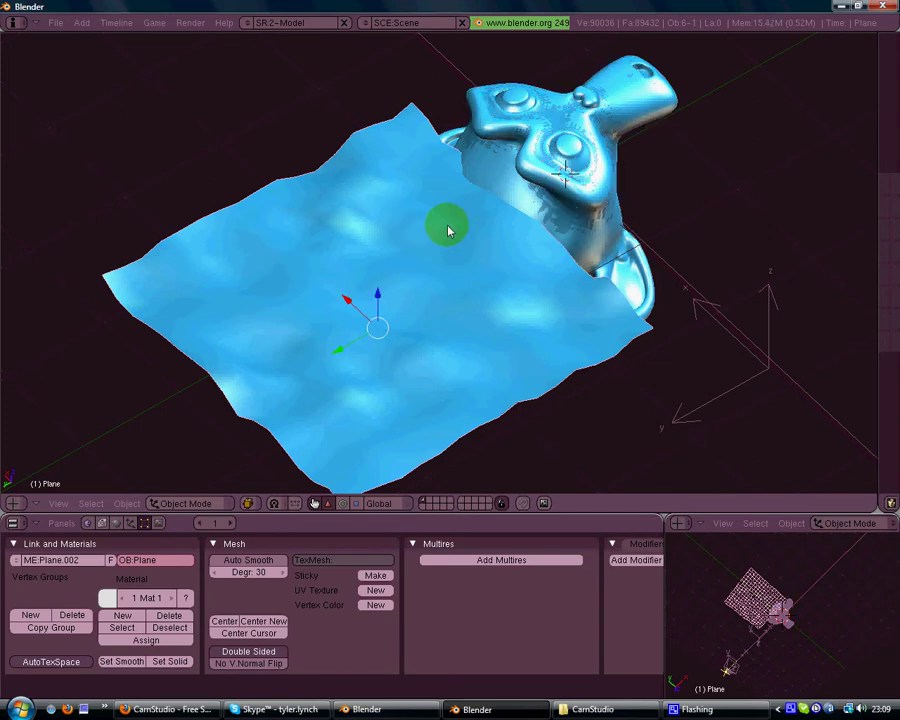
key(Tab)
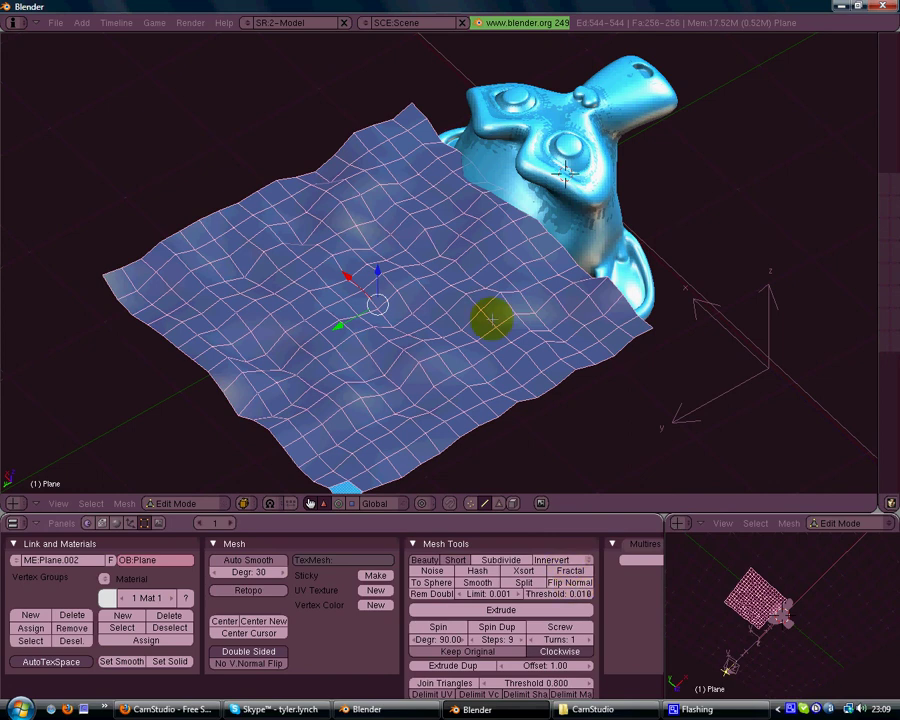
key(Tab)
right_click(501, 182)
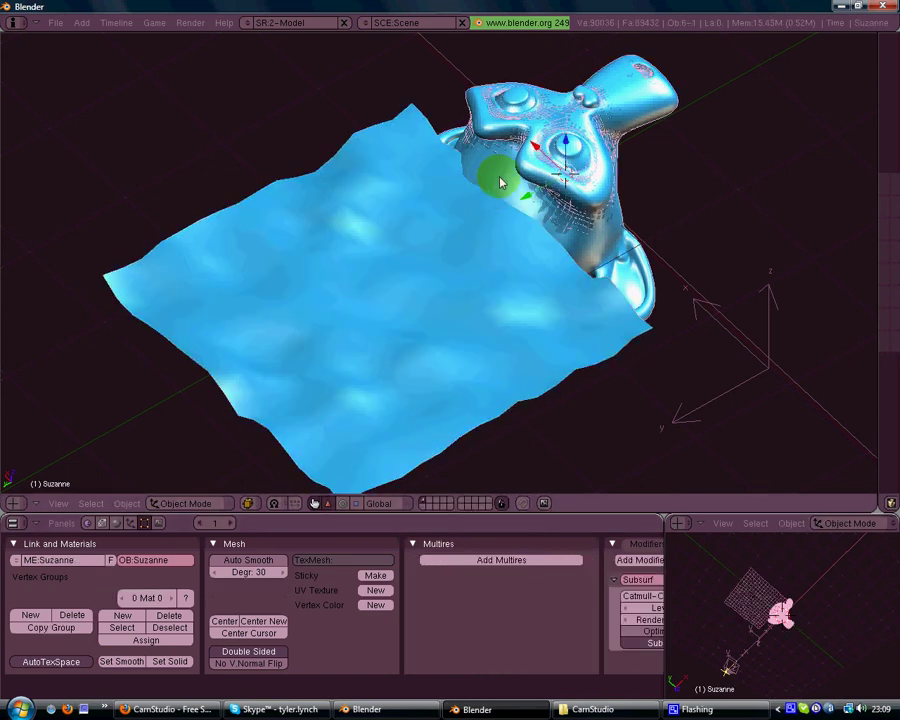
key(shift+d)
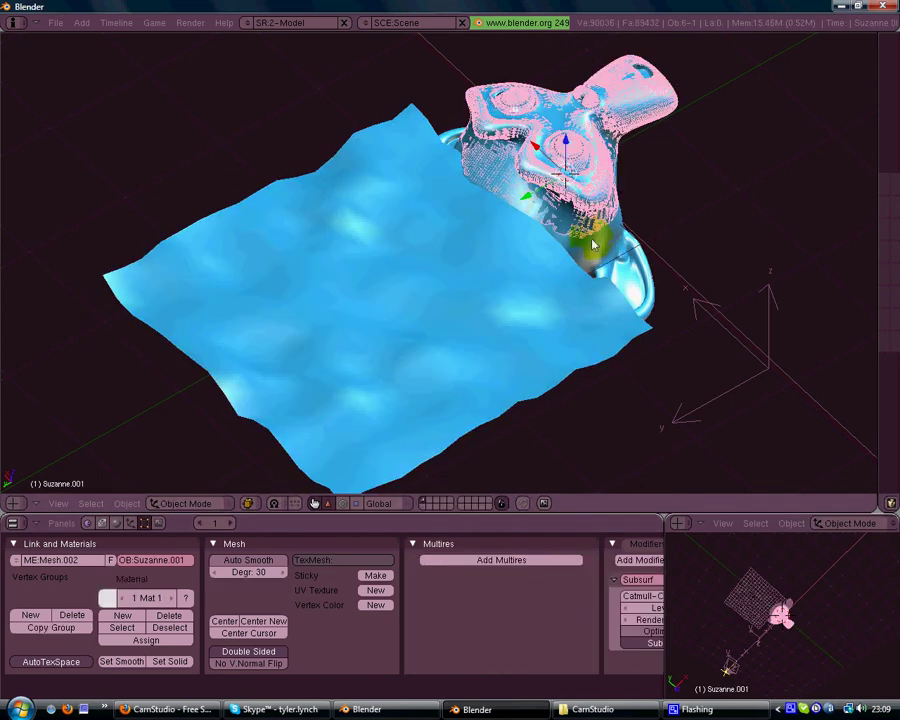
key(ctrl+z)
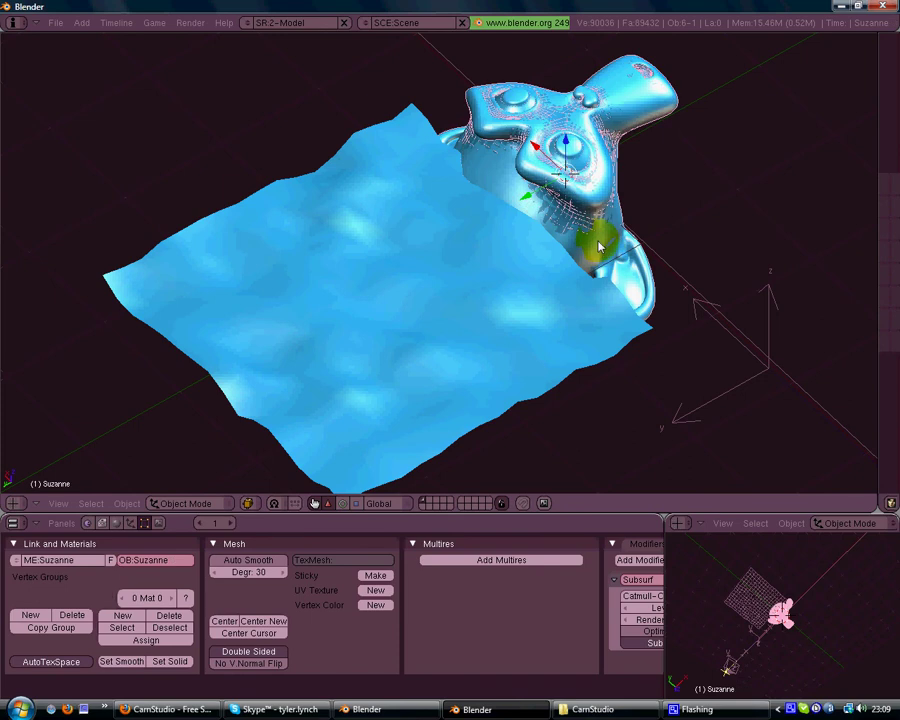
Cut Suzanne with the plane as a boolean Difference, then select only the plane.
right_click(413, 240)
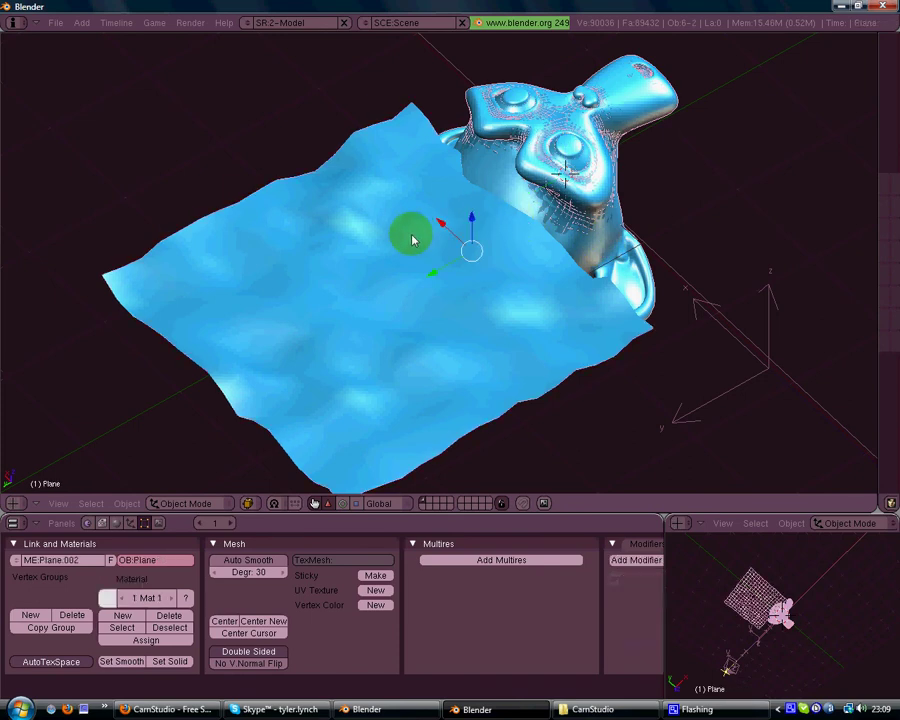
key(w)
click(413, 240)
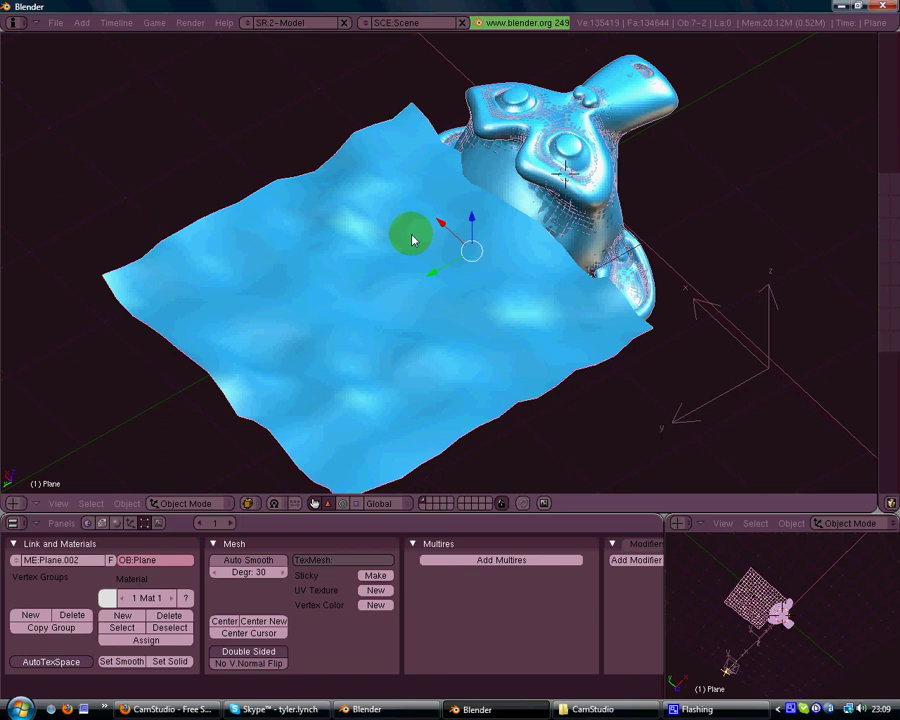
right_click(368, 262)
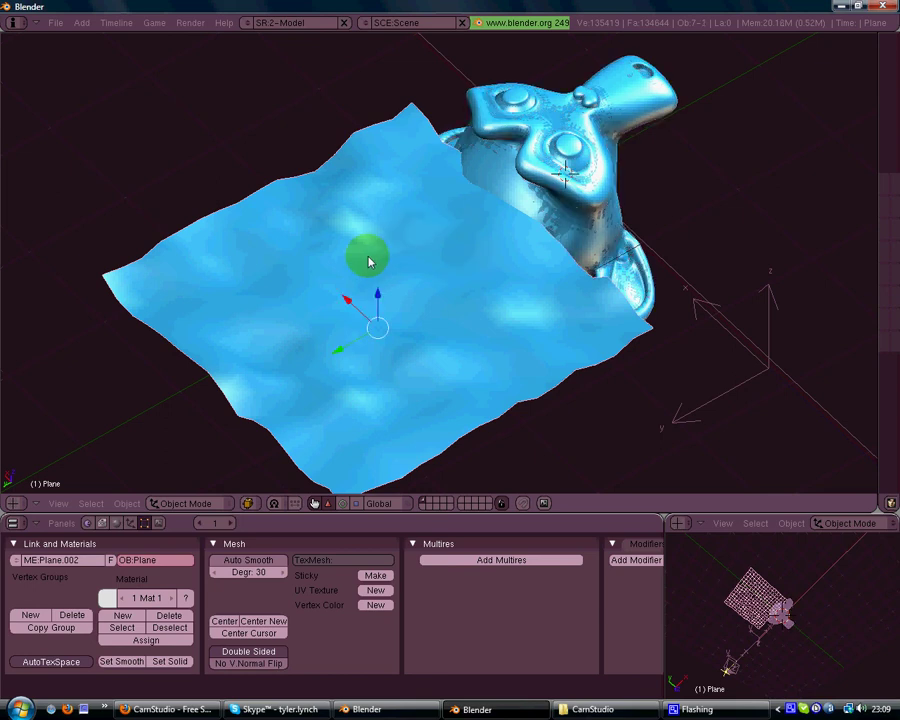
Delete the noisy plane from the scene.
key(x)
click(365, 257)
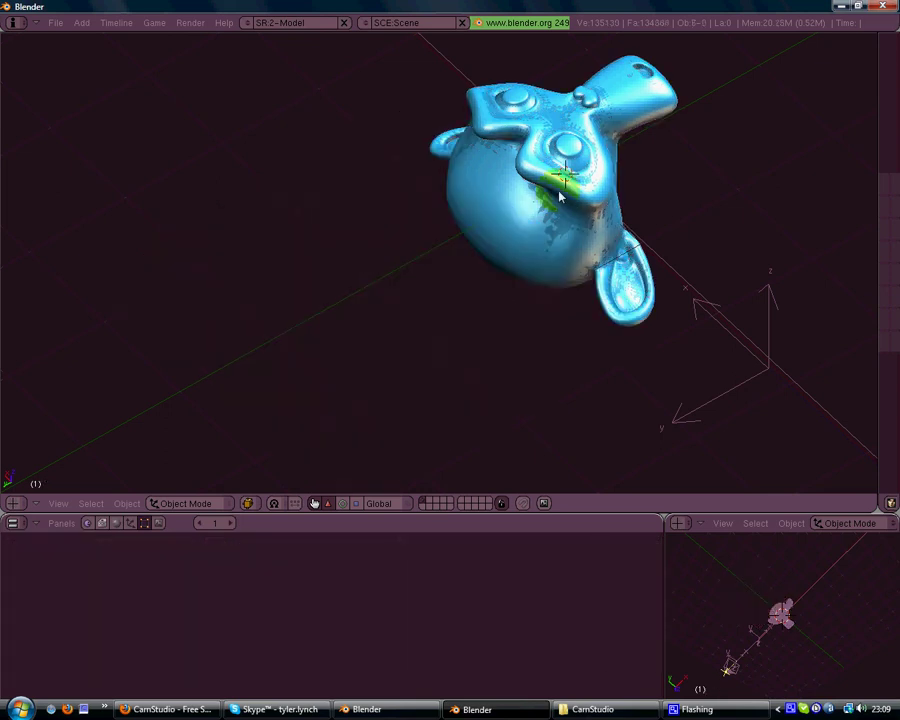
mouse_move(560, 196)
middle_down()
mouse_move(650, 174)
mouse_move(557, 193)
middle_up()
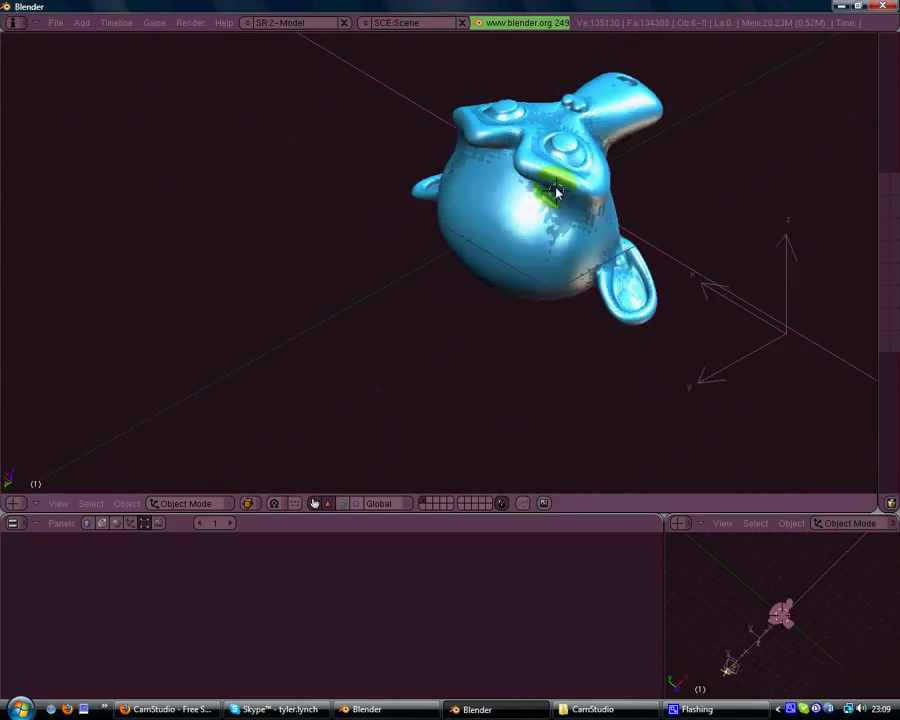
Delete the original uncut Suzanne and zoom in on the cracked monkey's jagged crack.
right_click(501, 210)
key(shift+d)
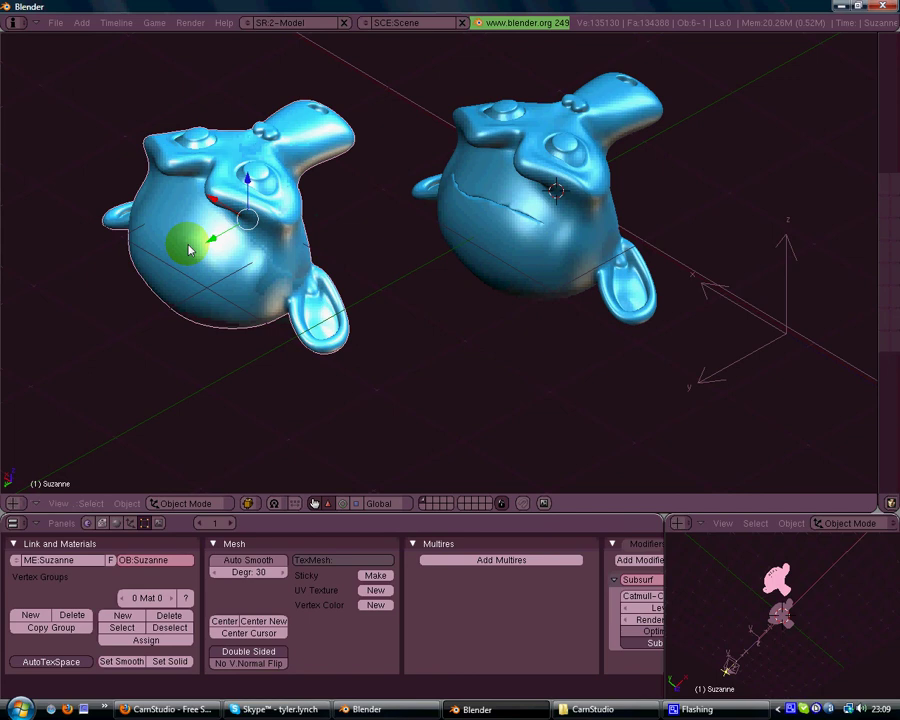
key(x)
click(195, 246)
scroll(396, 245, up, 4)
mouse_move(458, 250)
middle_down()
mouse_move(658, 218)
mouse_move(687, 193)
mouse_move(731, 179)
mouse_move(578, 202)
mouse_move(639, 209)
mouse_move(544, 243)
mouse_move(500, 233)
mouse_move(660, 232)
mouse_move(711, 213)
mouse_move(729, 237)
mouse_move(643, 261)
mouse_move(380, 258)
mouse_move(390, 227)
mouse_move(357, 229)
mouse_move(321, 253)
mouse_move(437, 243)
middle_up()
right_click(390, 227)
key(Tab)
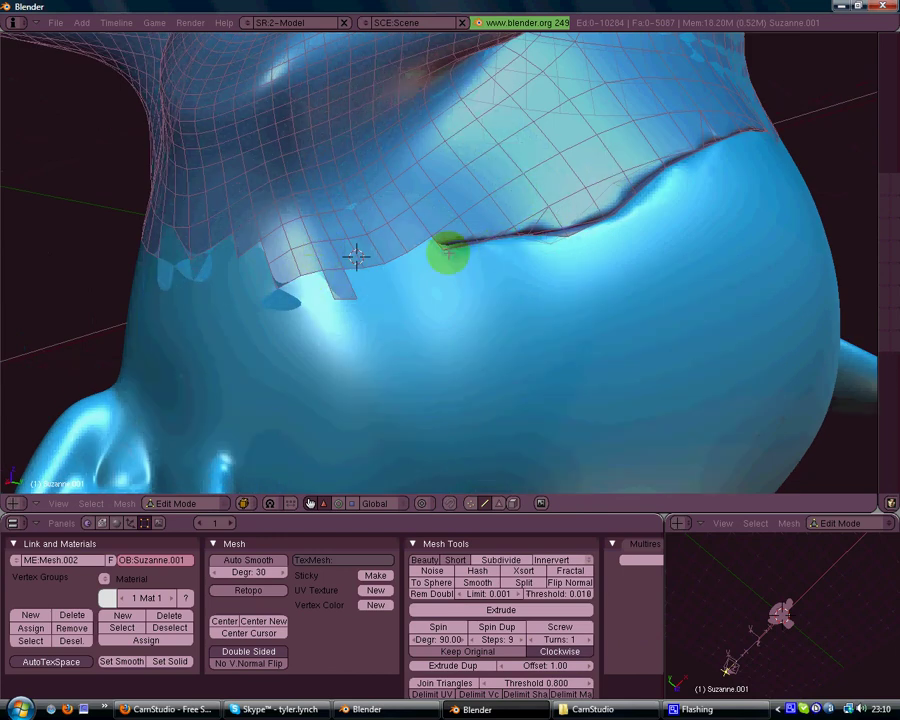
middle_drag(412, 261, 466, 276)
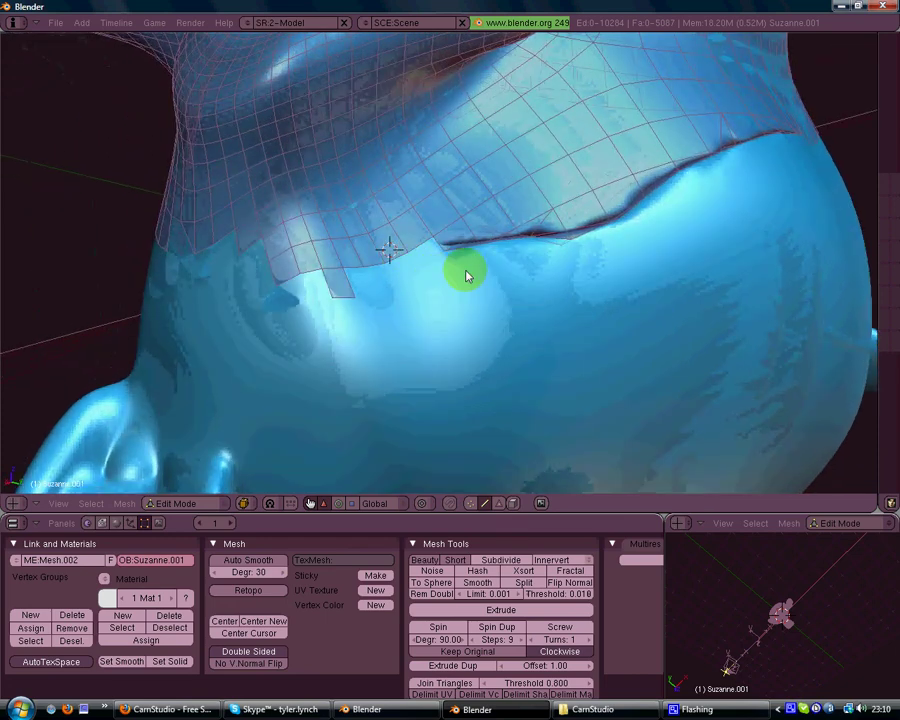
key(Tab)
middle_drag(655, 245, 421, 209)
key(Tab)
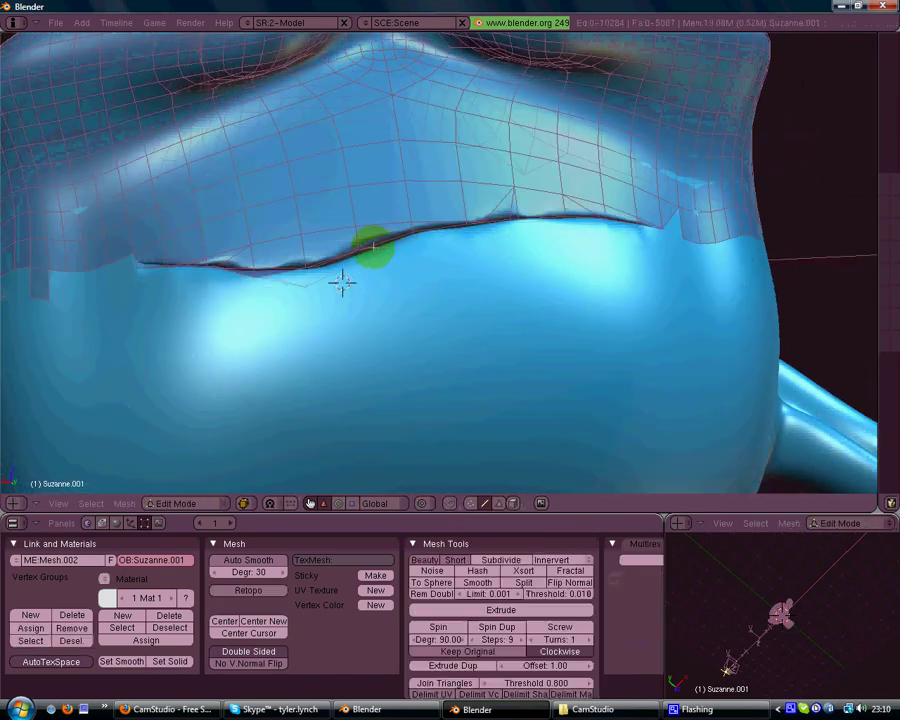
middle_drag(372, 245, 415, 253)
key(Tab)
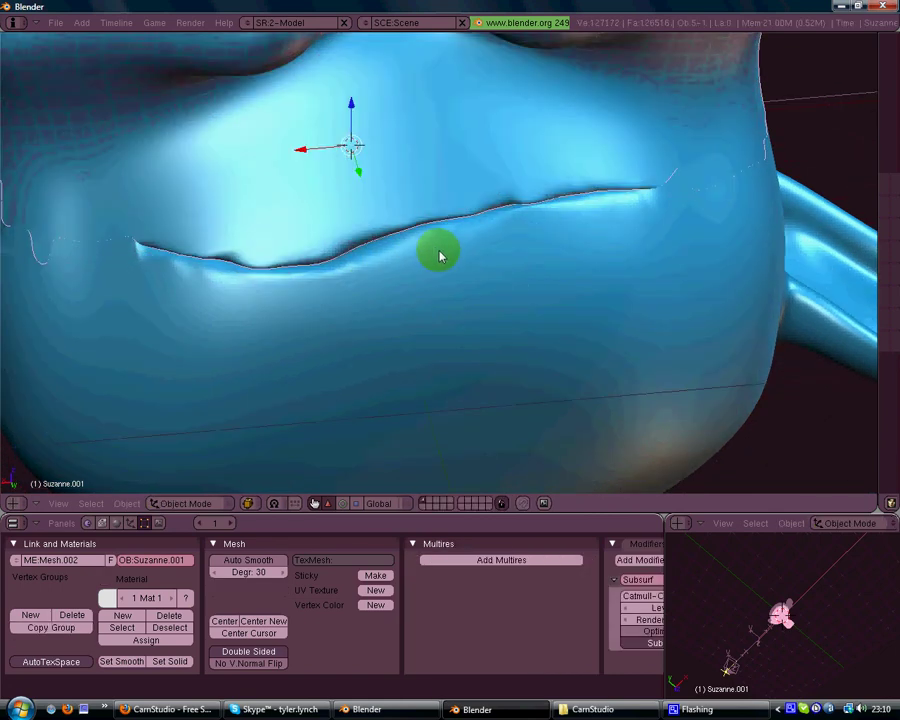
scroll(440, 253, down, 5)
middle_drag(403, 174, 557, 326)
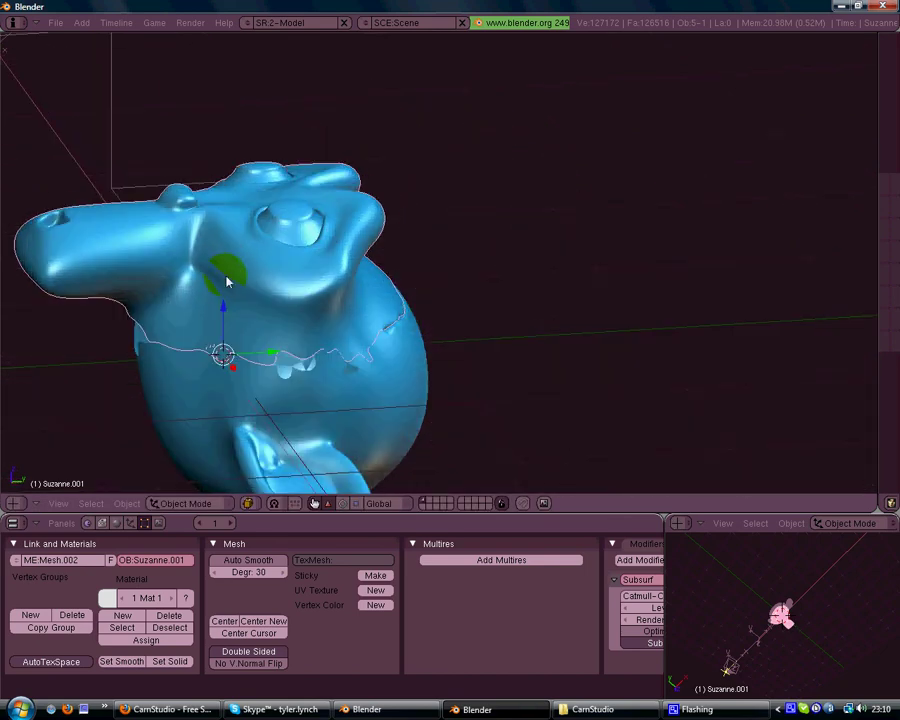
middle_drag(227, 282, 355, 321)
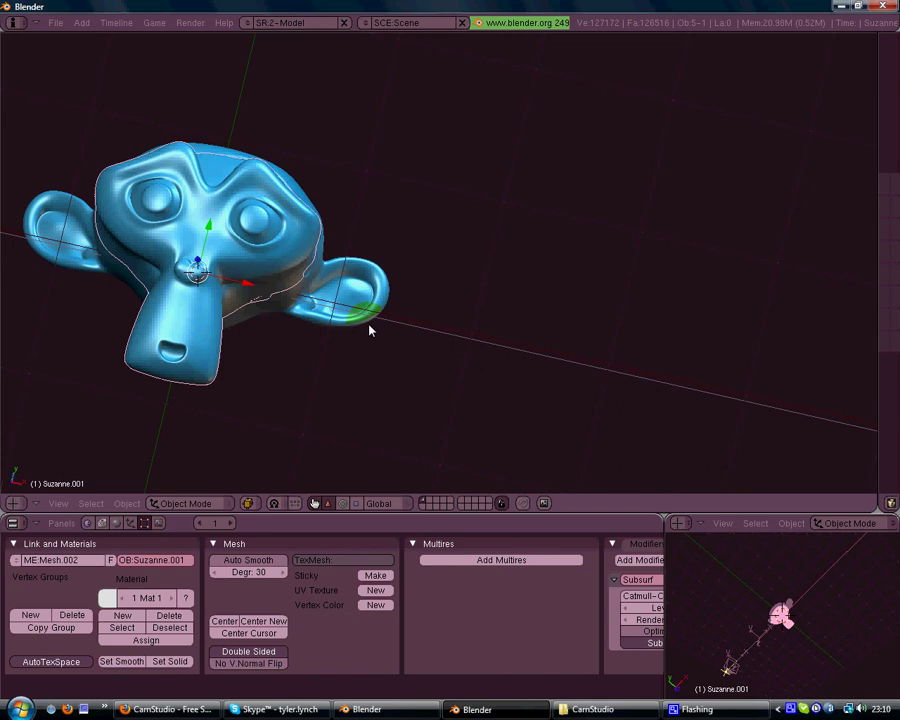